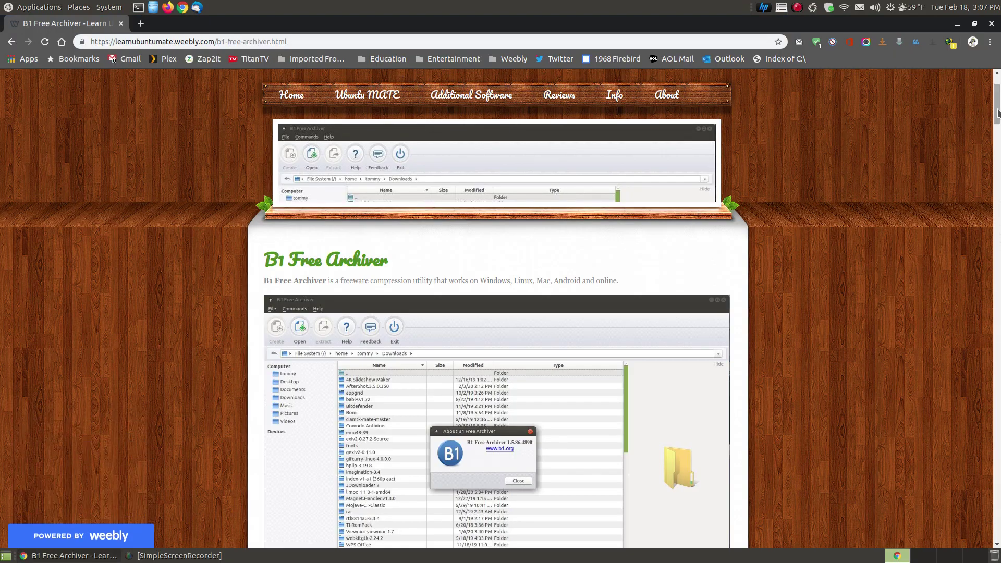
Step: Scroll the guide past the Features list to the snap install and .deb installation-file methods
scroll(998, 120, "down", 2)
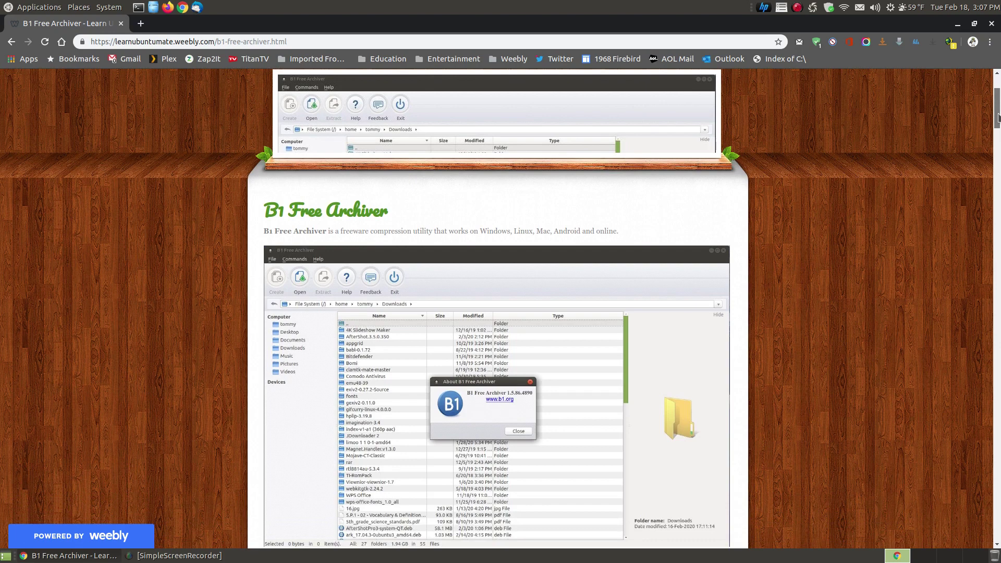
left_click_drag(999, 118, 998, 124)
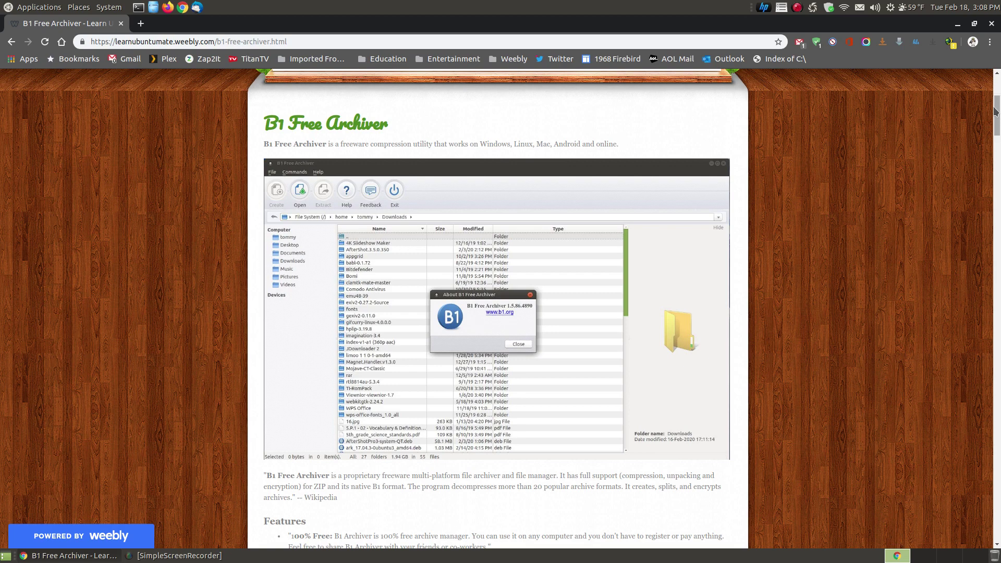
scroll(688, 228, "down", 2)
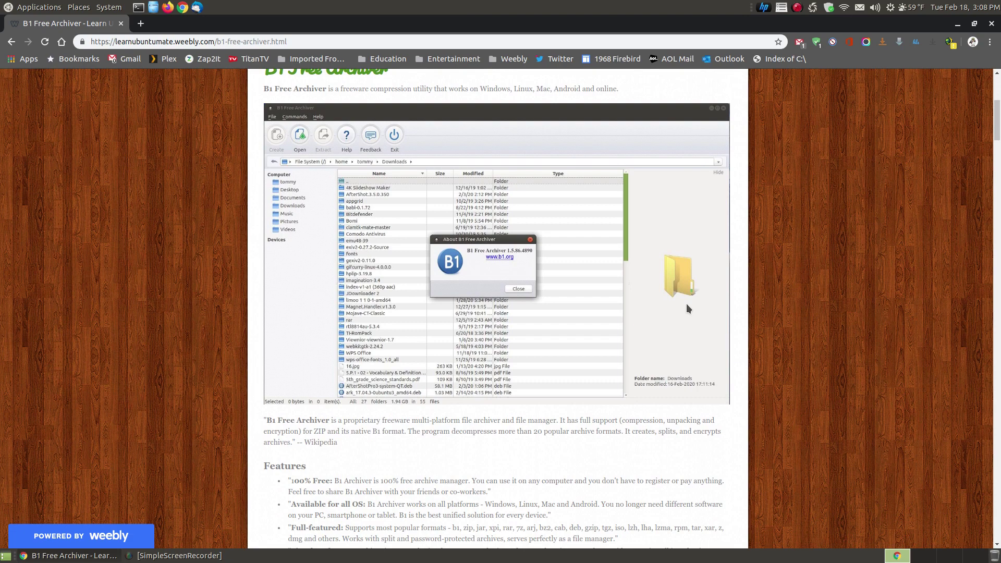
scroll(686, 303, "up", 1)
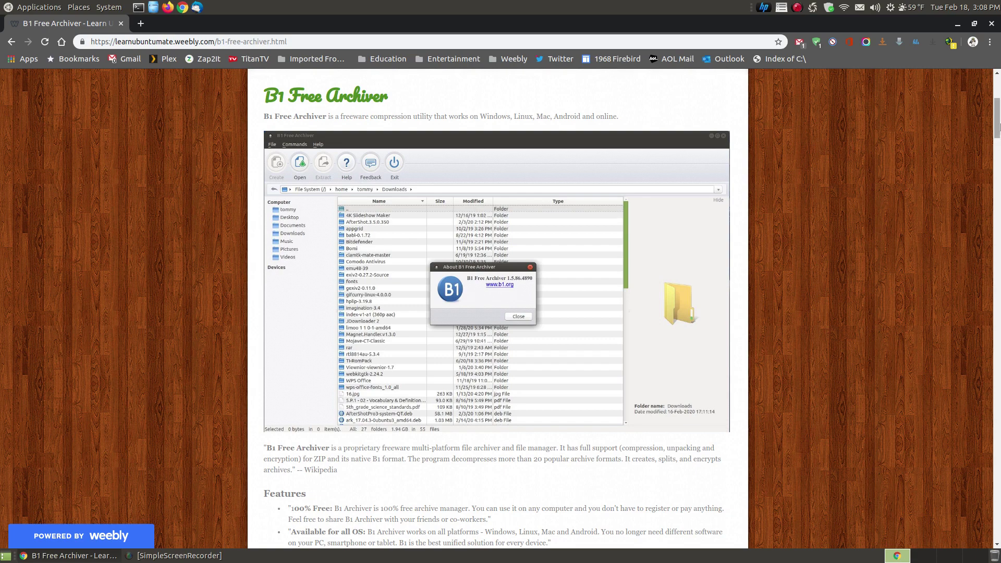
scroll(998, 125, "down", 5)
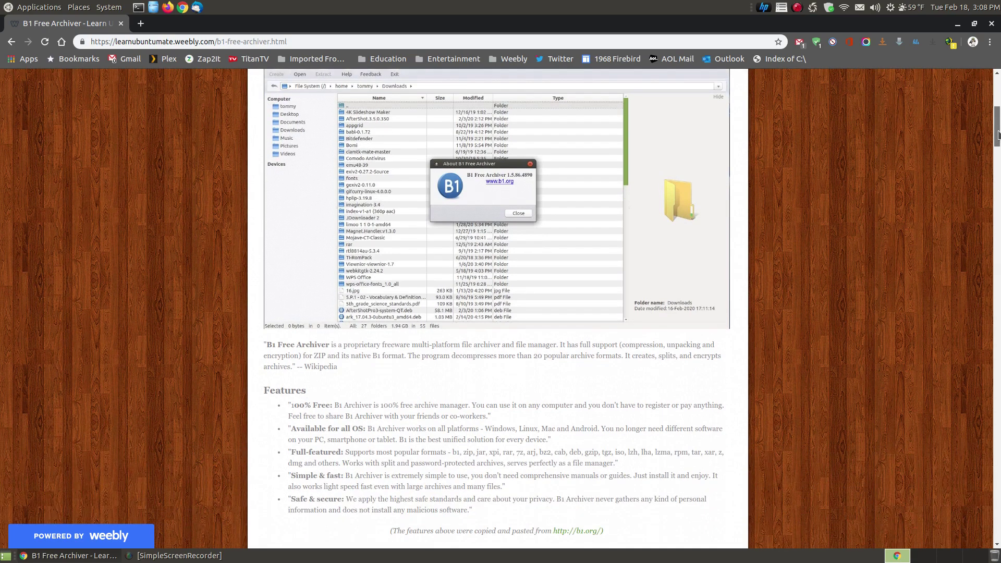
scroll(939, 136, "up", 4)
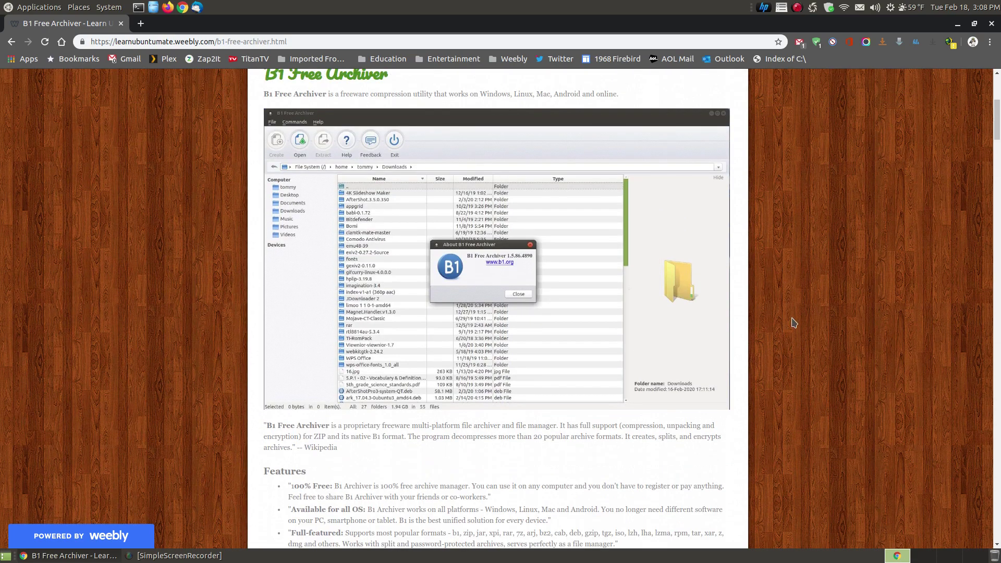
scroll(794, 322, "down", 4)
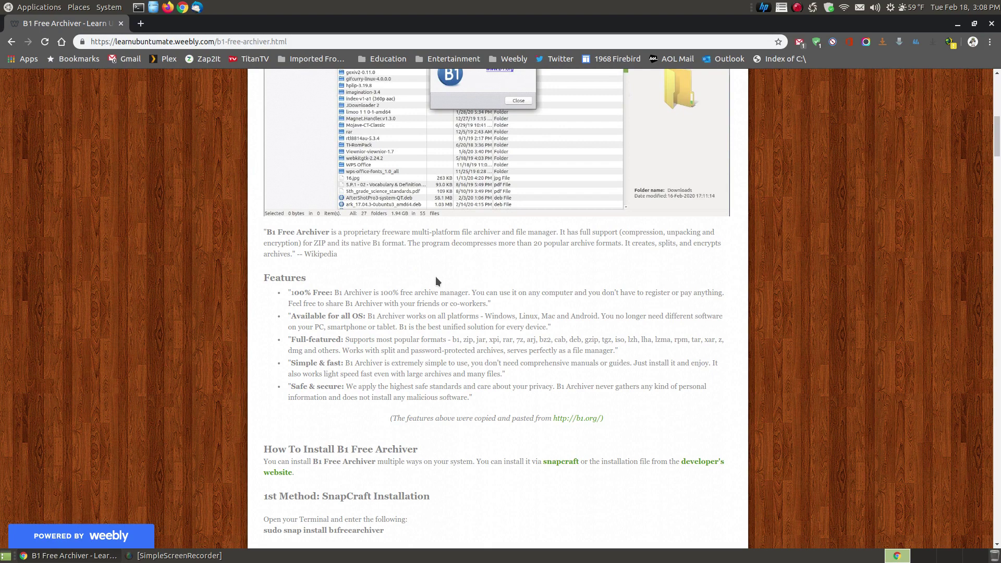
scroll(465, 329, "down", 2)
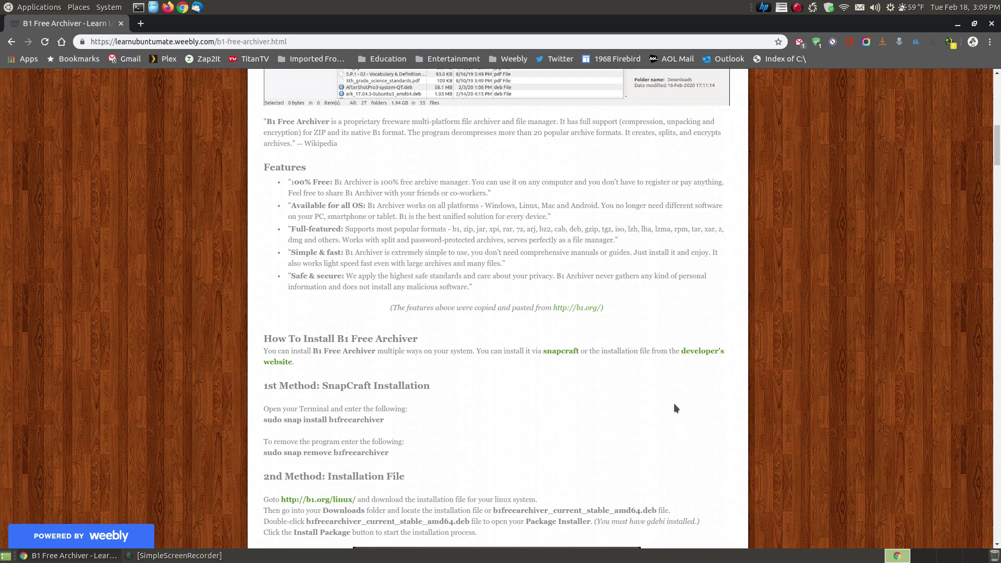
scroll(686, 384, "down", 3)
scroll(686, 383, "up", 4)
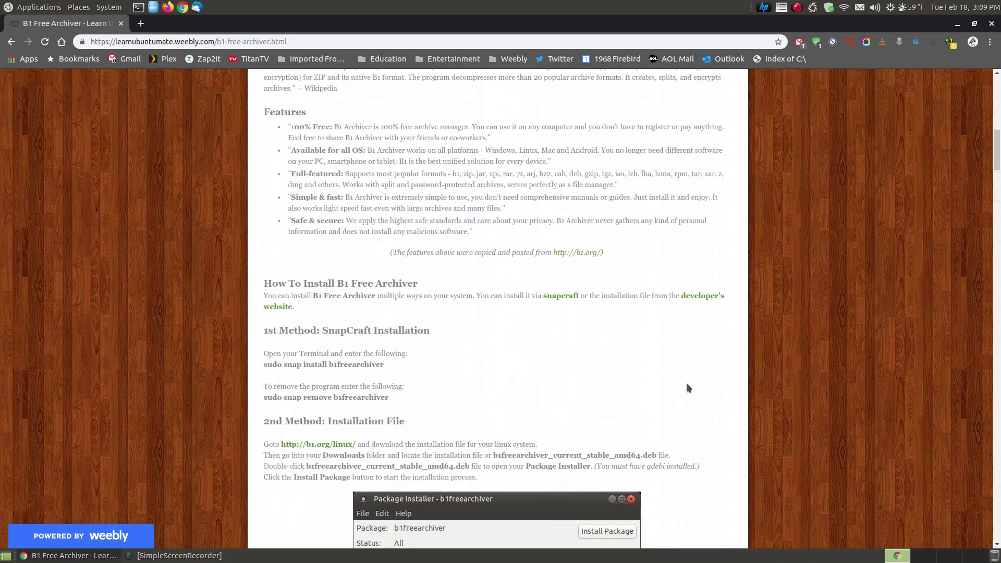
scroll(687, 383, "up", 2)
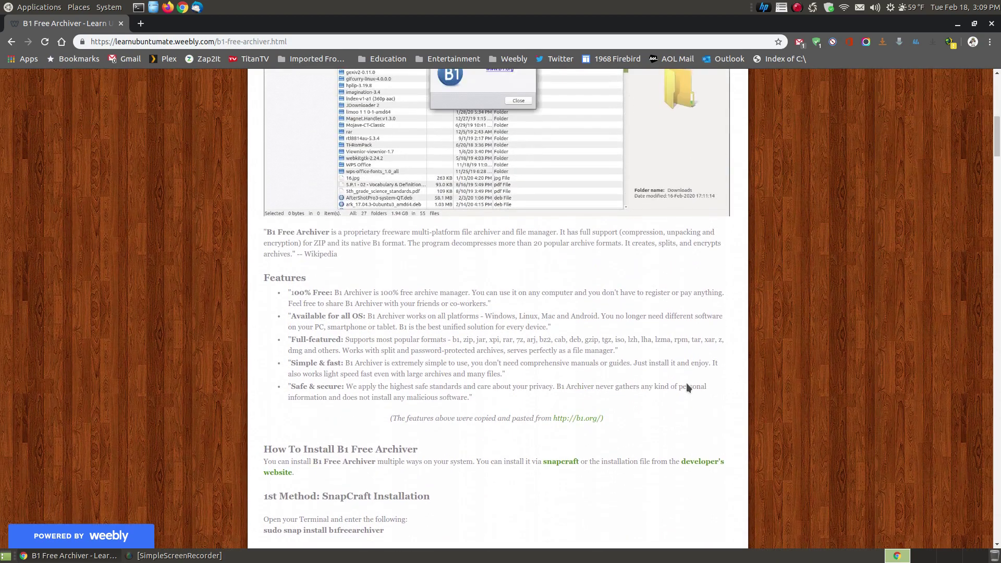
scroll(687, 383, "down", 3)
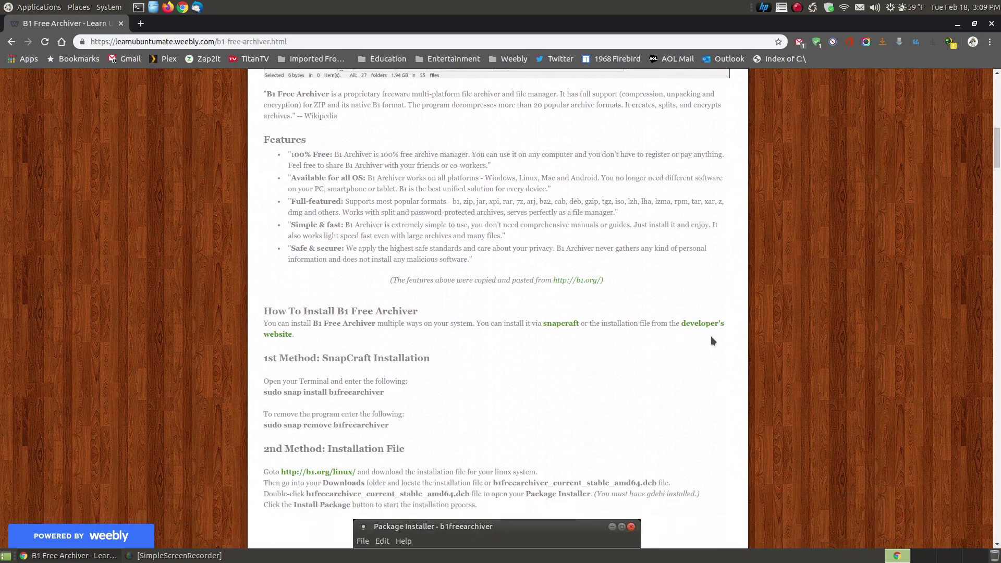
left_click_drag(997, 147, 997, 111)
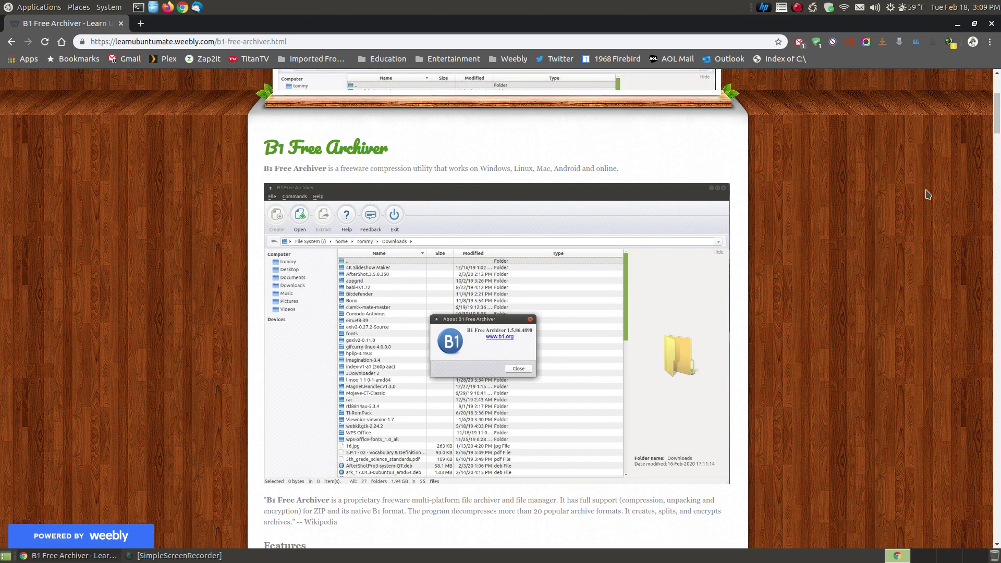
scroll(887, 193, "down", 2)
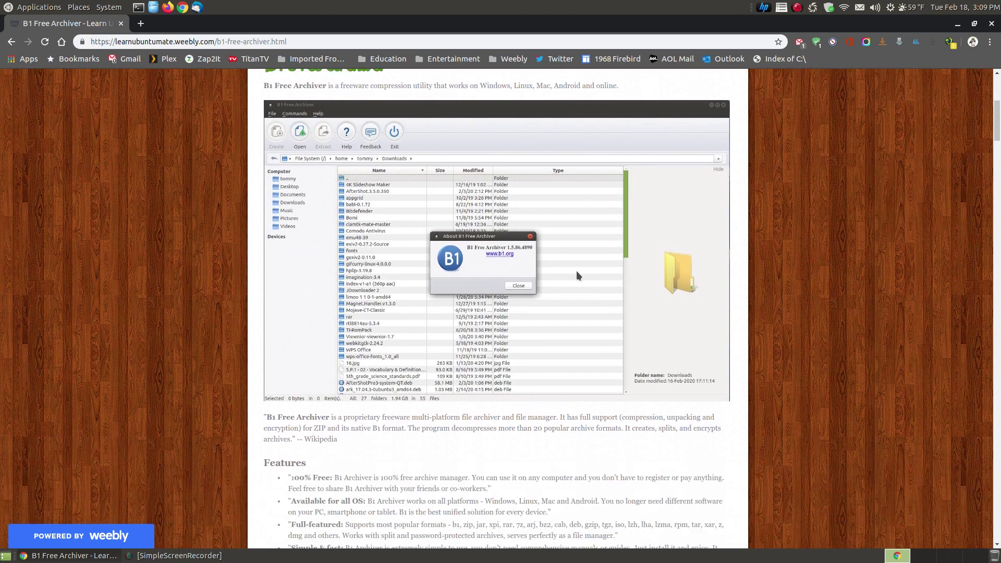
scroll(758, 314, "up", 2)
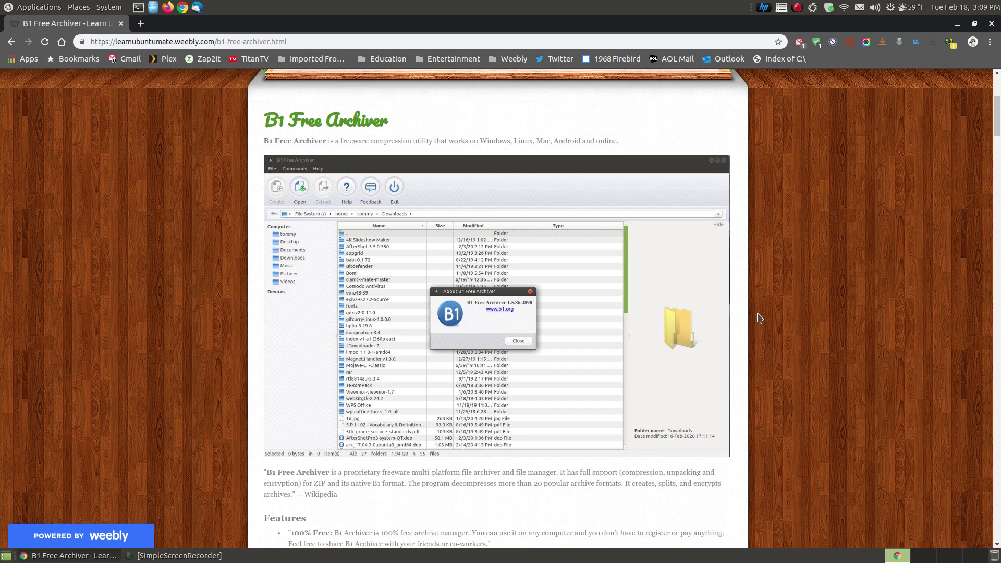
scroll(760, 316, "down", 2)
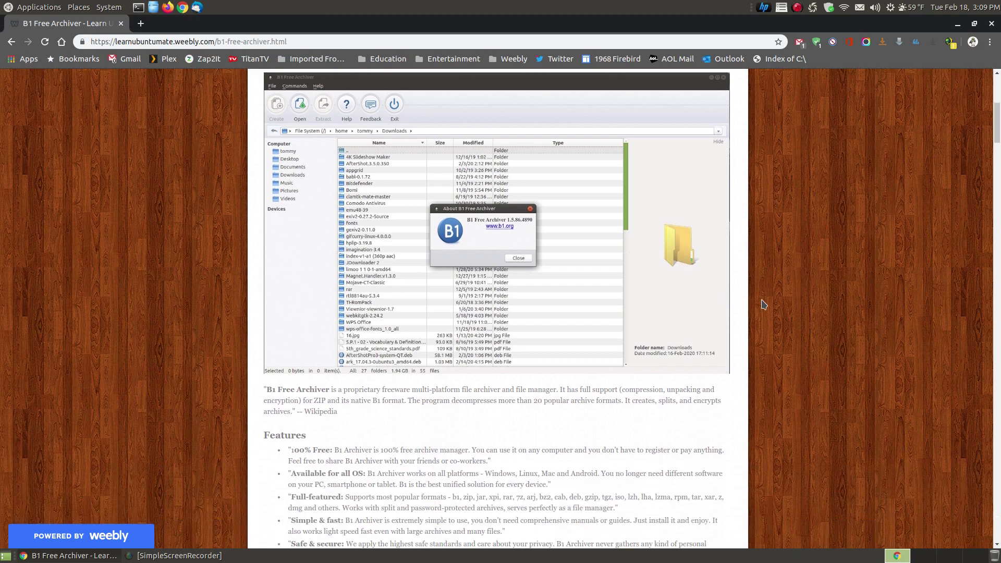
scroll(764, 305, "down", 10)
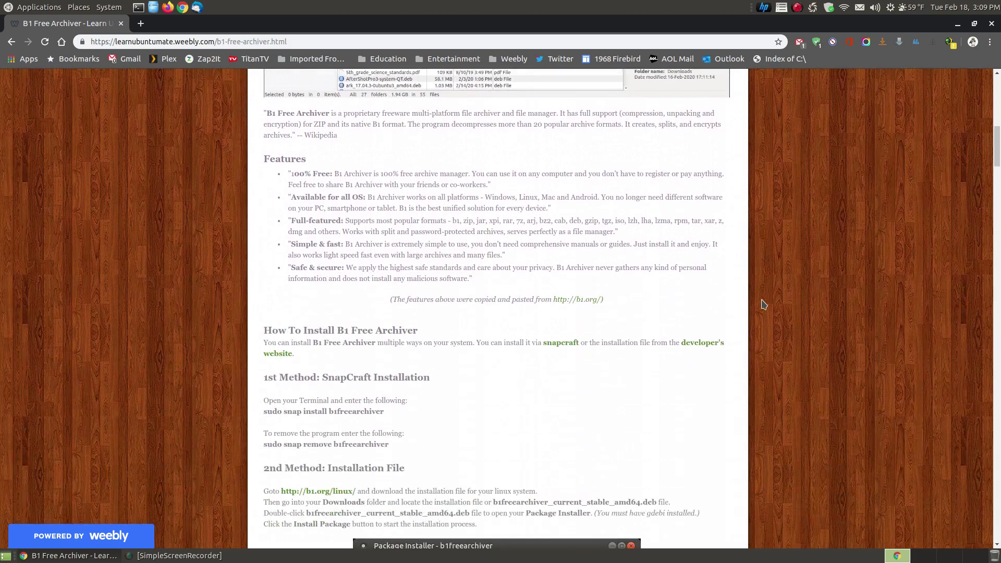
scroll(763, 305, "down", 1)
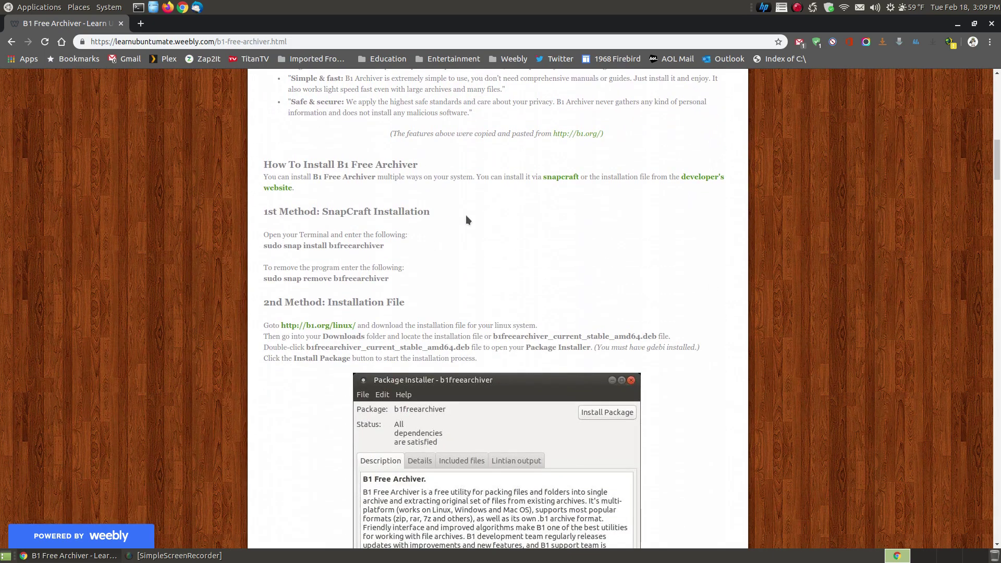
left_click(558, 177)
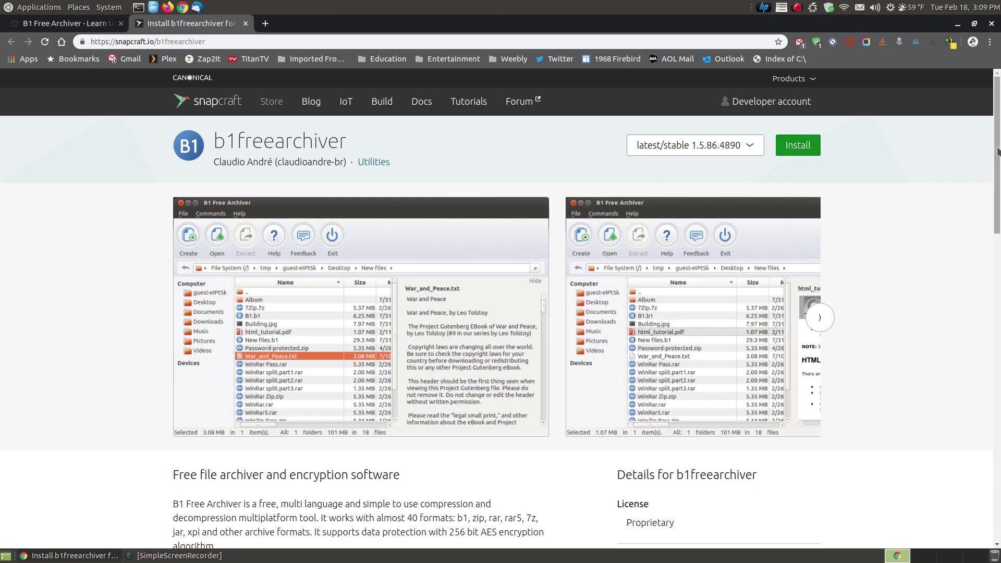
left_click_drag(998, 156, 997, 428)
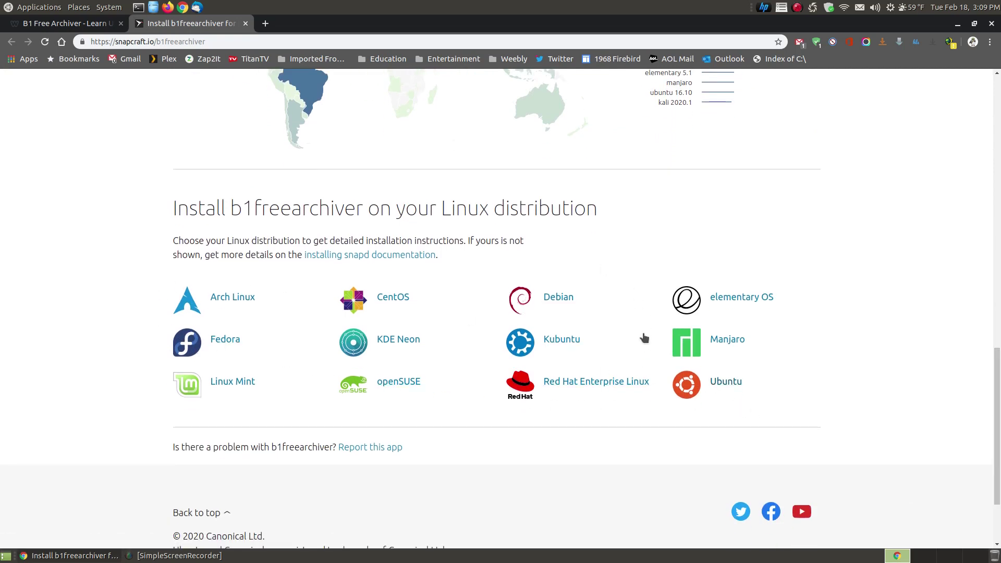
left_click(719, 385)
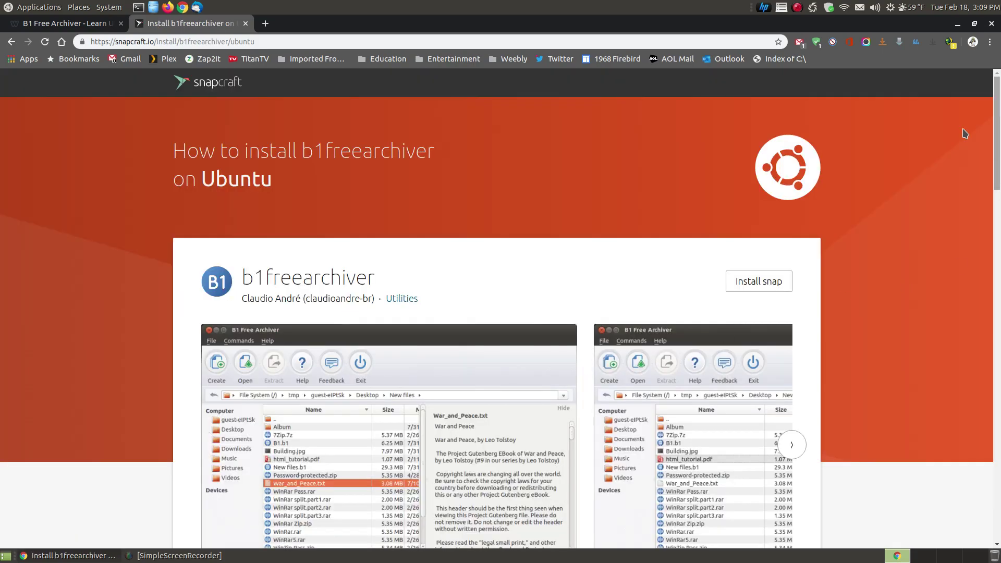
scroll(994, 205, "down", 3)
scroll(993, 205, "down", 10)
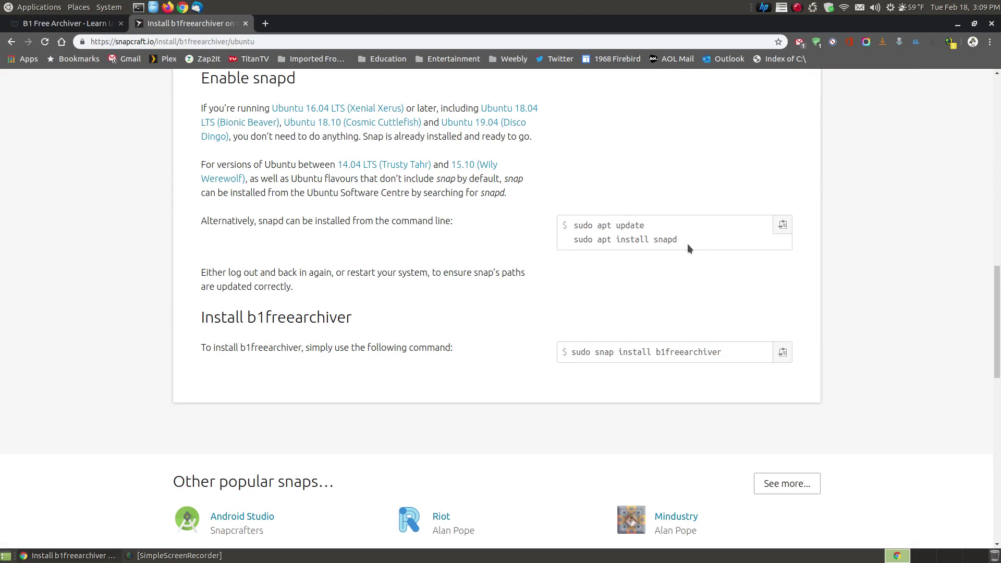
left_click_drag(731, 352, 572, 355)
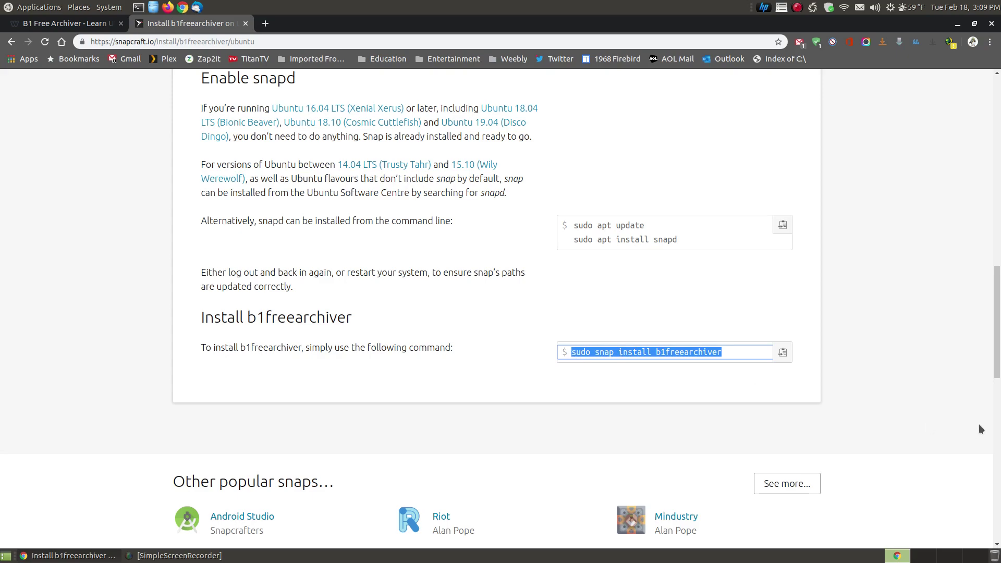
scroll(789, 264, "up", 15)
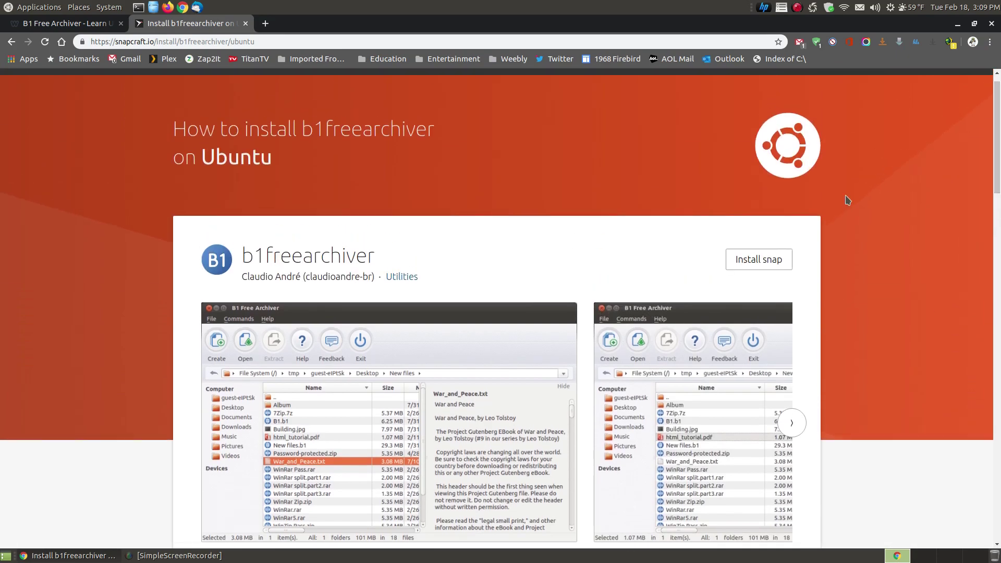
left_click(246, 23)
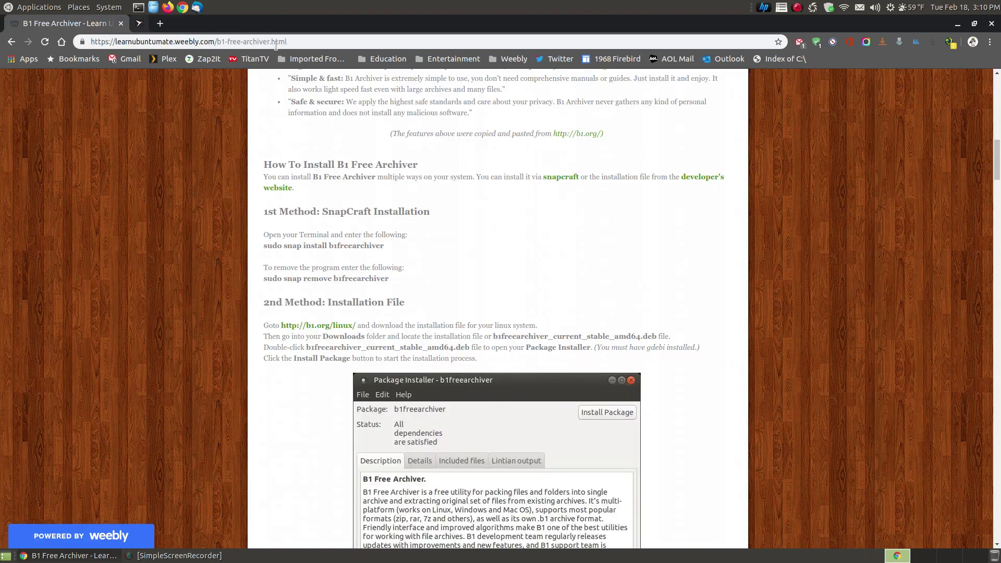
Step: Visit b1.org in a new tab, flip through its screenshot carousel, and go to Help
left_click(706, 180)
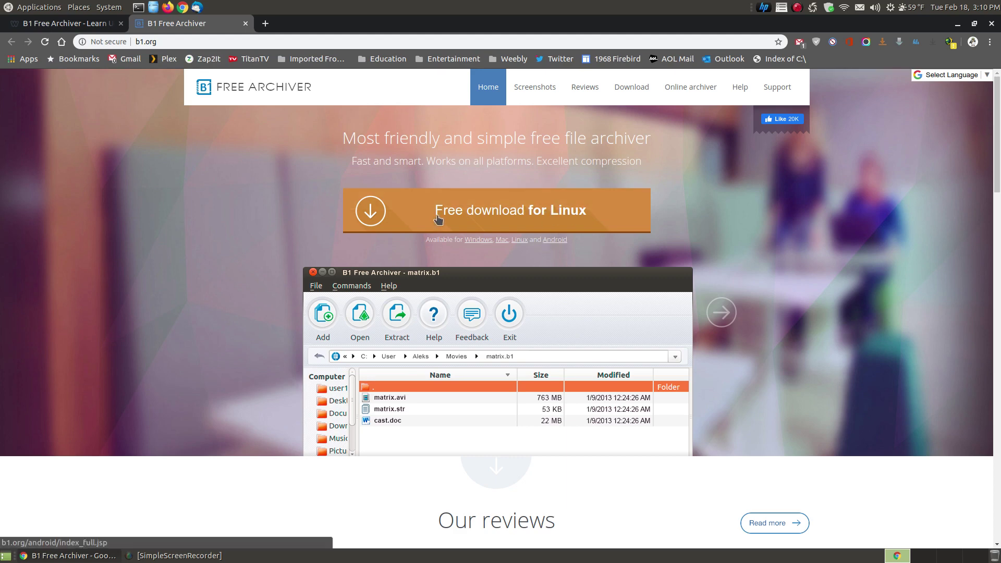
scroll(816, 253, "down", 5)
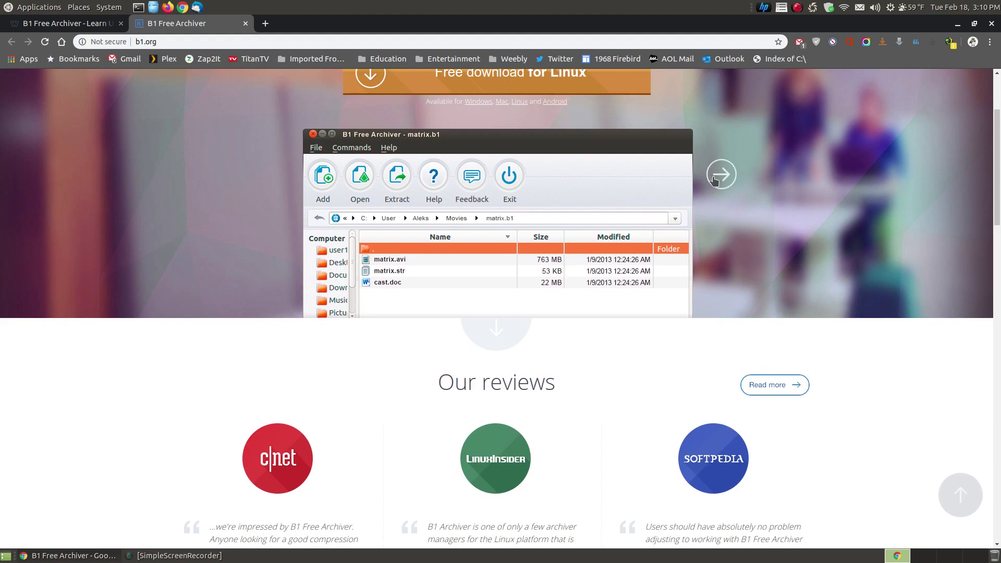
left_click(722, 174)
left_click(722, 174)
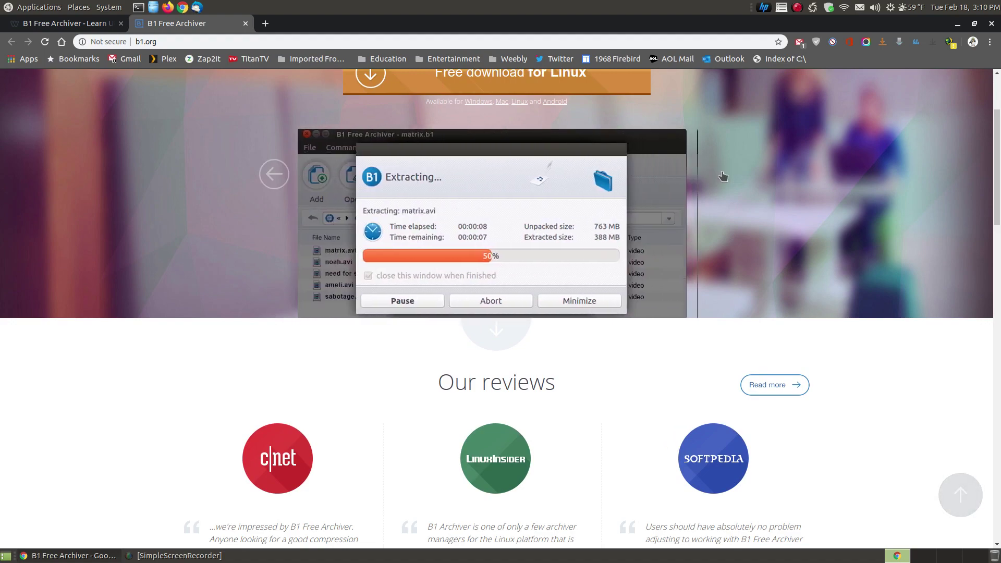
left_click_drag(998, 182, 855, 104)
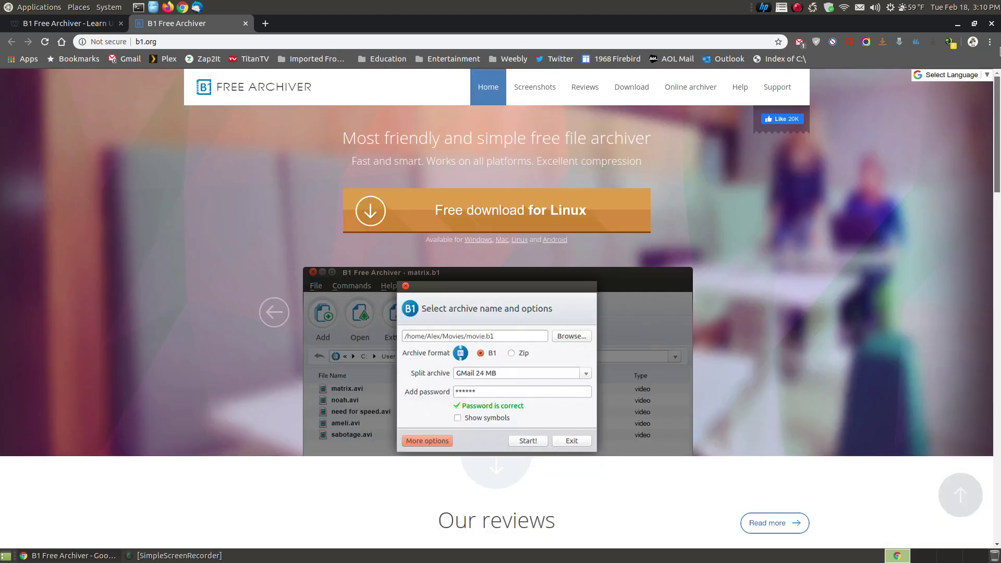
left_click(740, 89)
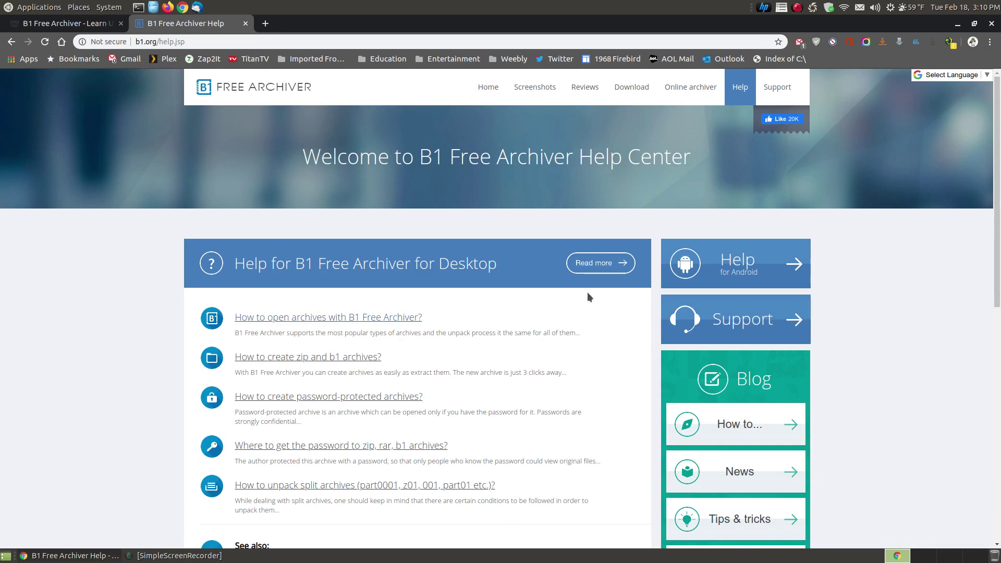
Step: Skim the 'How to open b1 archive' desktop help article, then close that b1.org tab
left_click(596, 263)
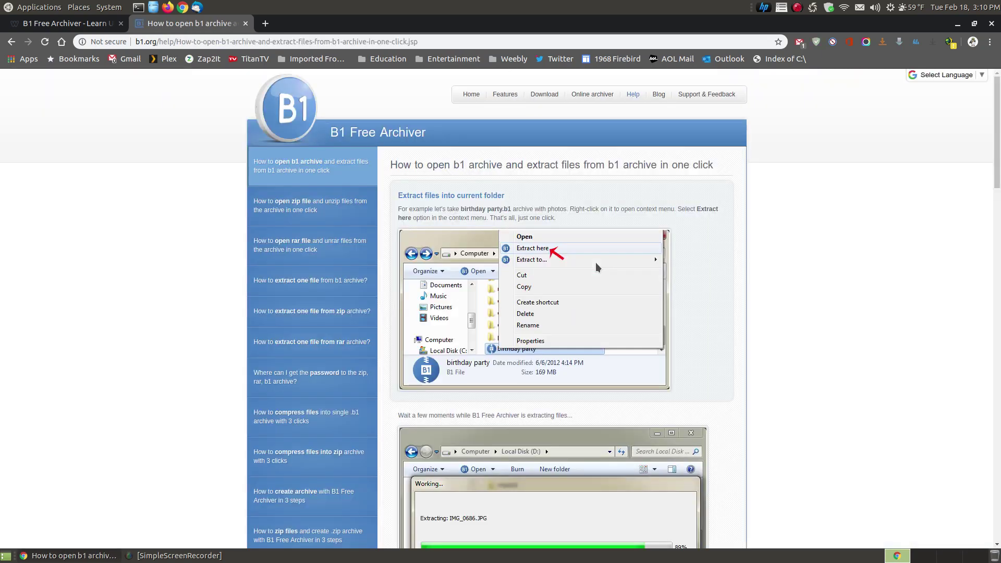
scroll(353, 370, "down", 3)
scroll(354, 372, "down", 2)
scroll(353, 374, "up", 5)
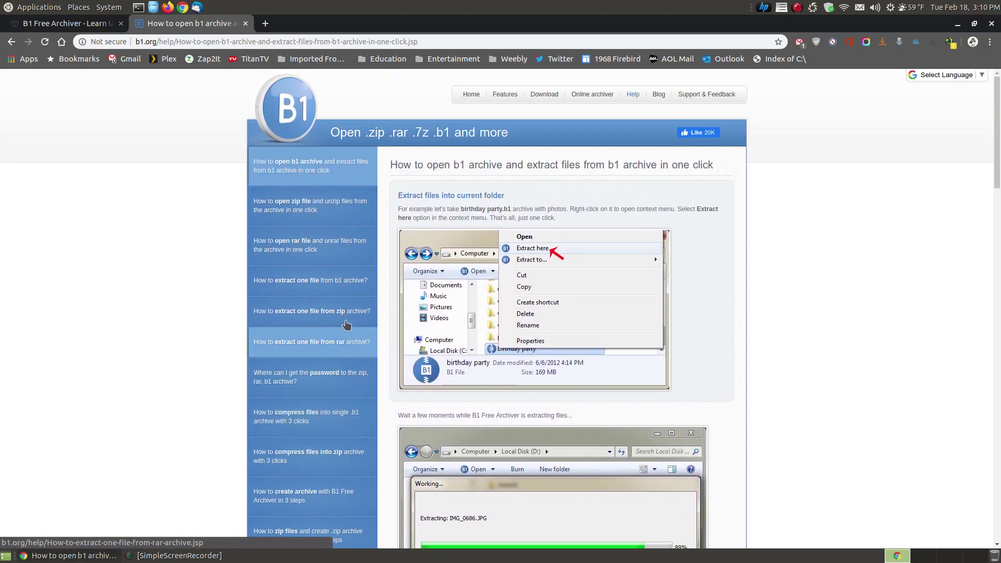
left_click_drag(998, 133, 626, 105)
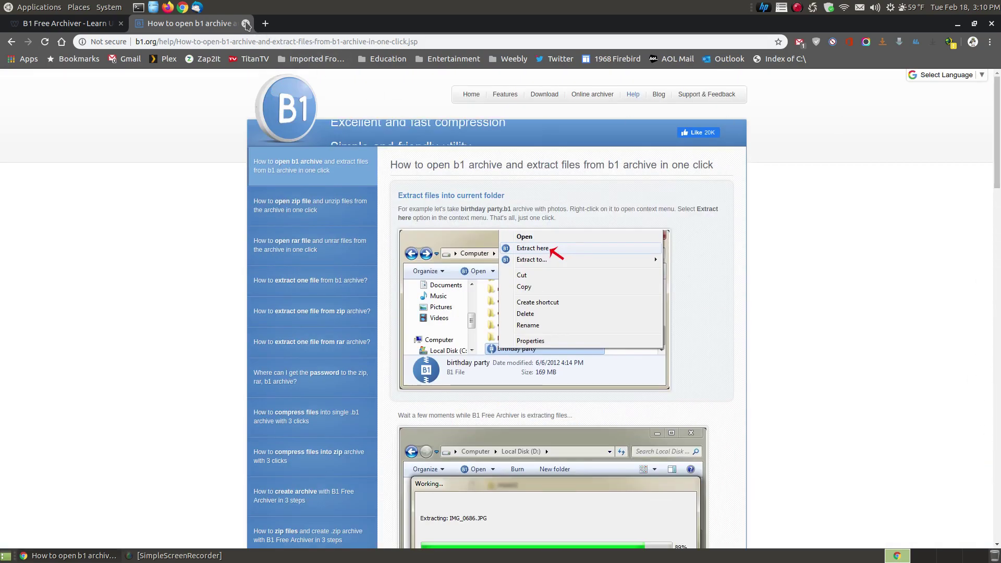
left_click(245, 24)
Step: Scroll the guide through the 2nd Method and Authenticate screenshots to 'sudo apt remove b1freearchiver'
scroll(781, 280, "down", 2)
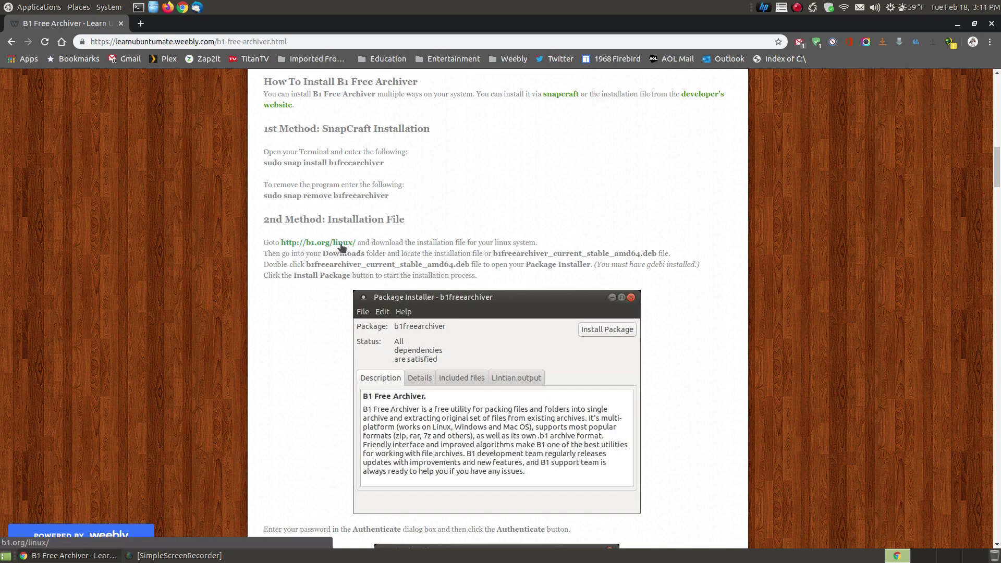
scroll(649, 283, "down", 5)
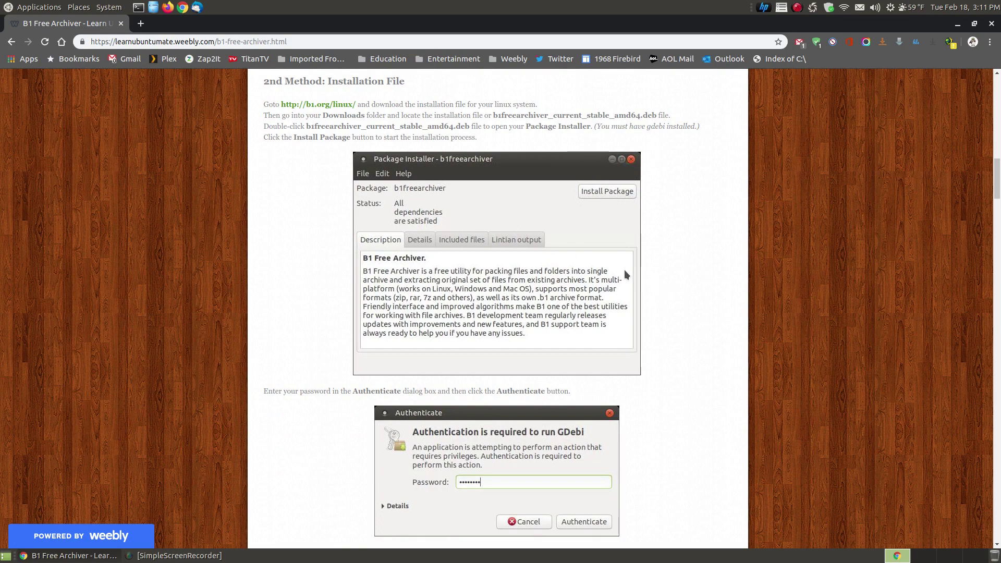
scroll(625, 270, "down", 2)
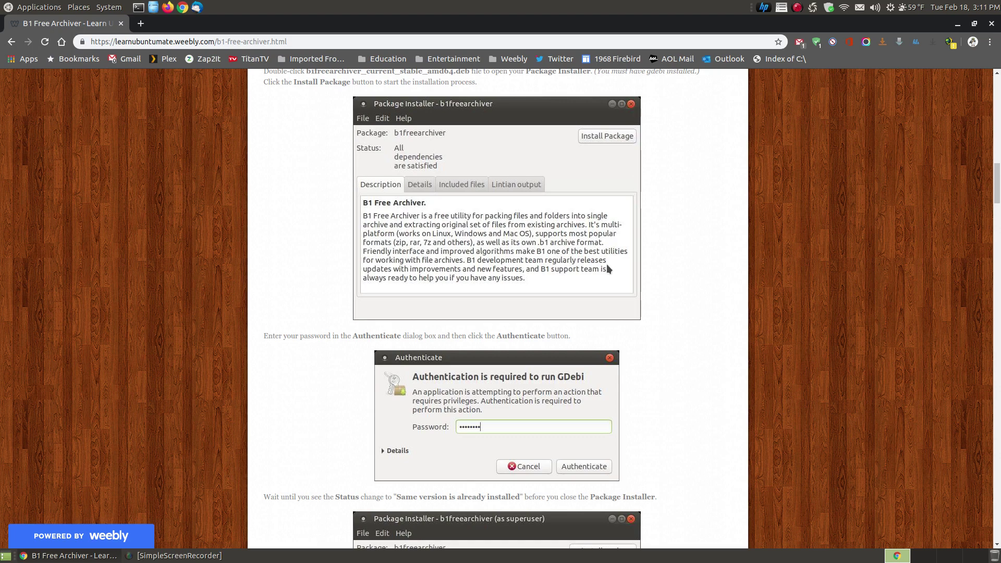
scroll(618, 192, "up", 1)
scroll(617, 192, "down", 1)
scroll(599, 137, "down", 8)
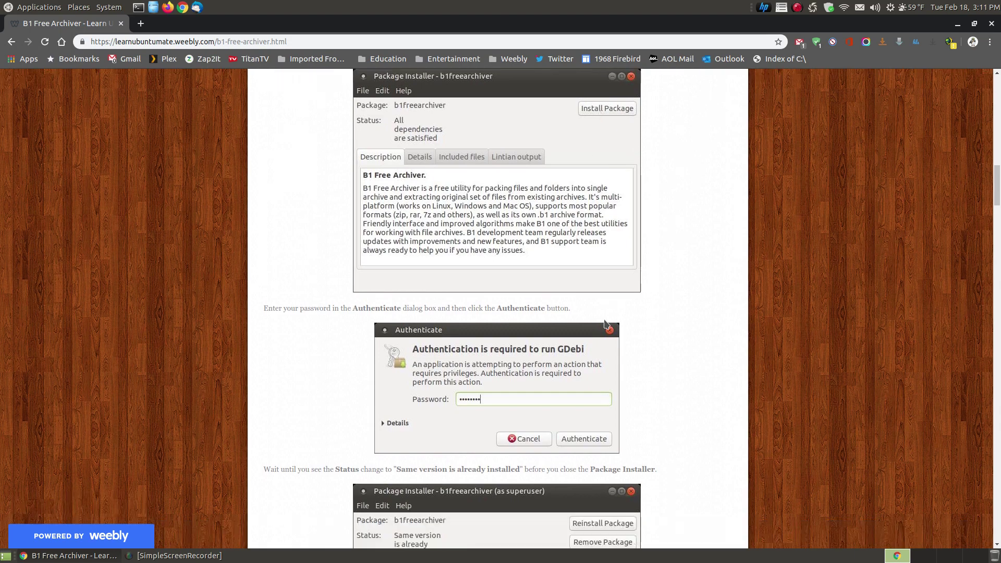
scroll(587, 311, "down", 6)
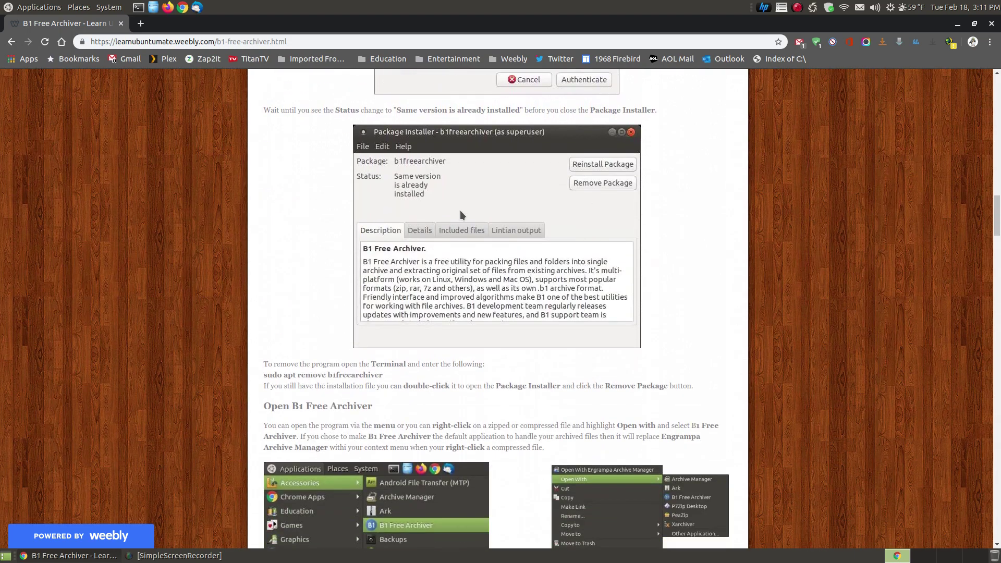
Step: Read the Open B1 Free Archiver and Settings sections, then minimize Chrome to the desktop
scroll(691, 252, "down", 8)
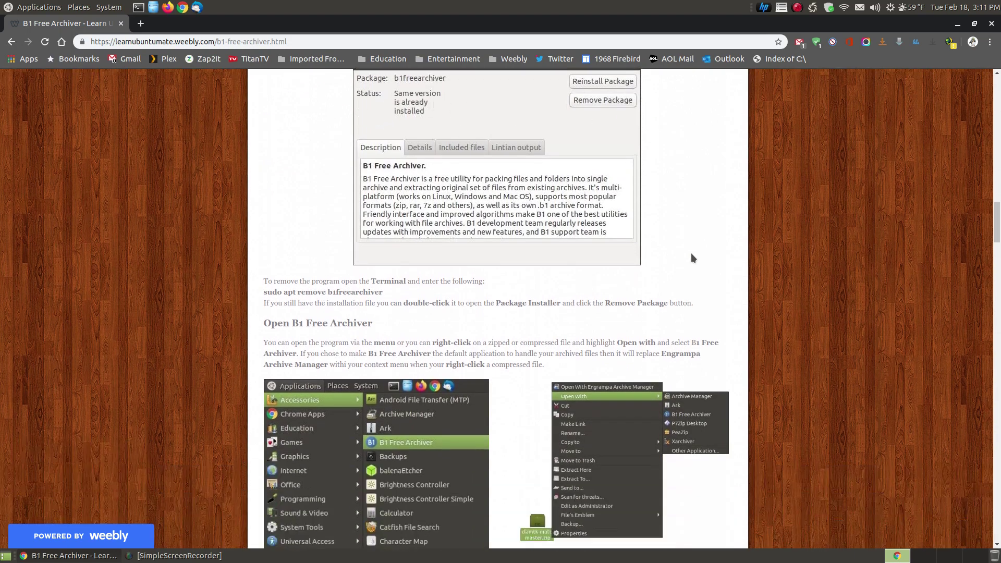
scroll(693, 258, "down", 2)
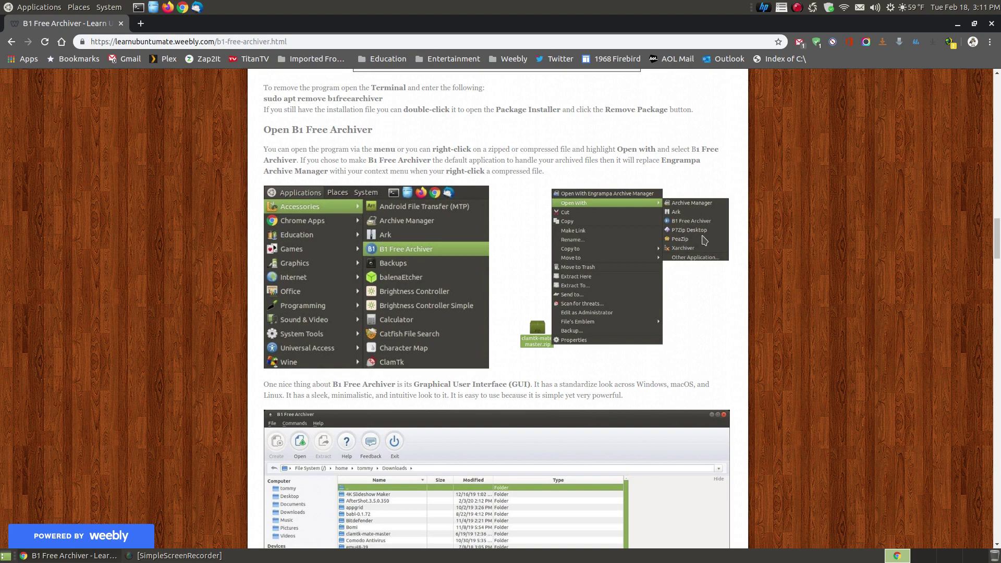
scroll(701, 238, "down", 5)
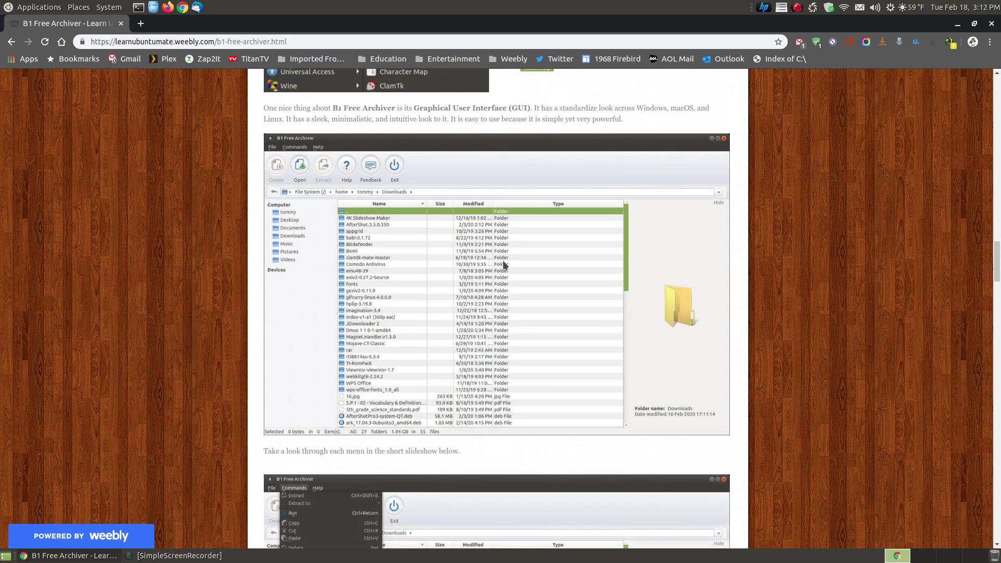
scroll(505, 266, "down", 6)
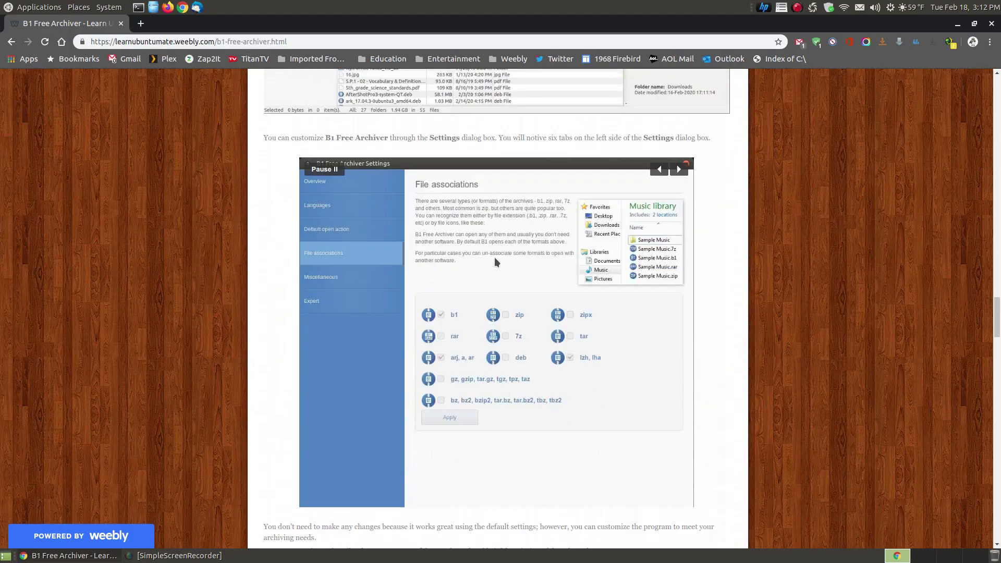
left_click_drag(995, 310, 997, 79)
left_click(958, 24)
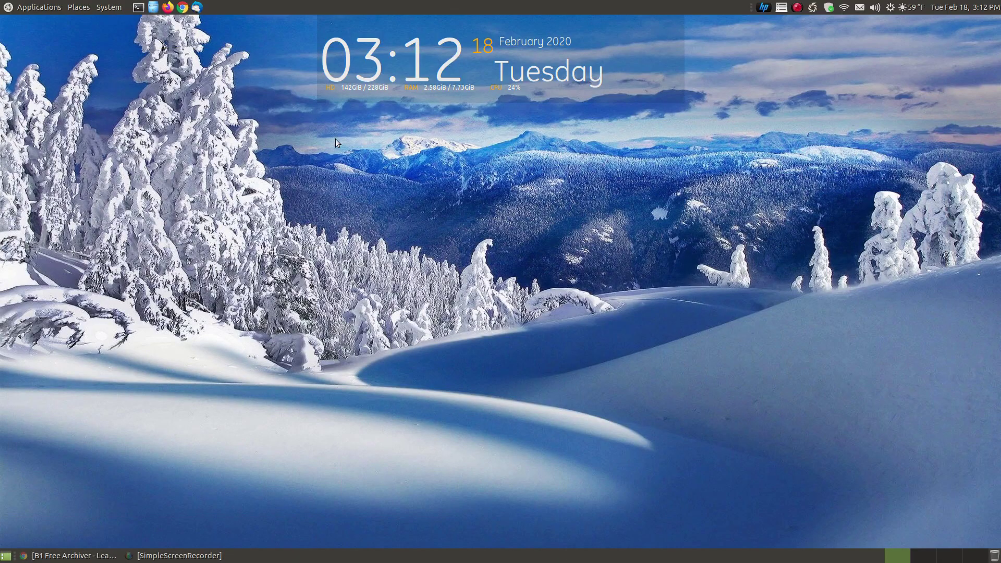
Step: Launch B1 Free Archiver from Applications > Accessories and open File > Settings
left_click(9, 9)
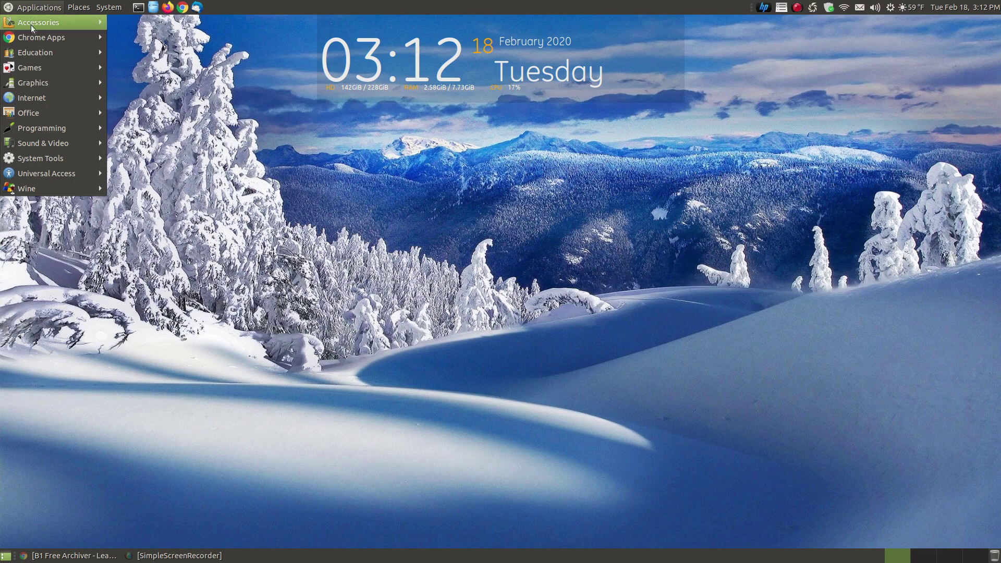
mouse_move(30, 24)
left_click(141, 68)
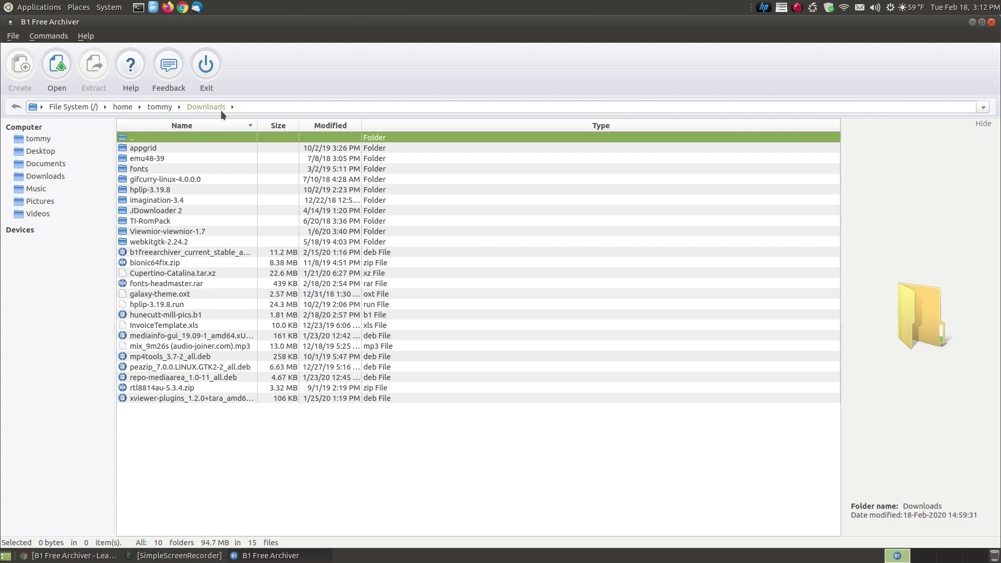
left_click(13, 36)
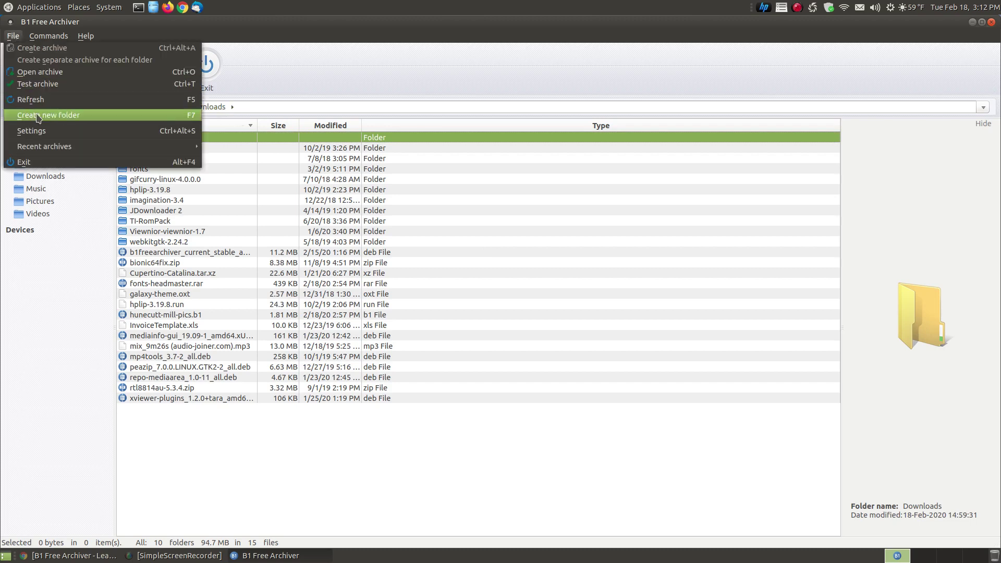
left_click(32, 130)
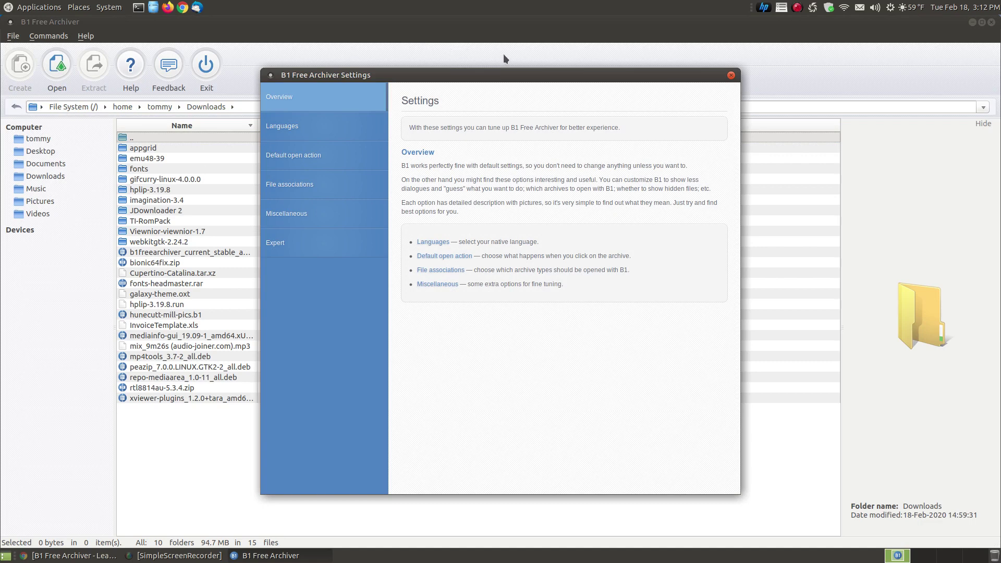
Step: Nudge the Settings window left, view the Languages list, then switch to Default open action
left_click_drag(504, 77, 485, 83)
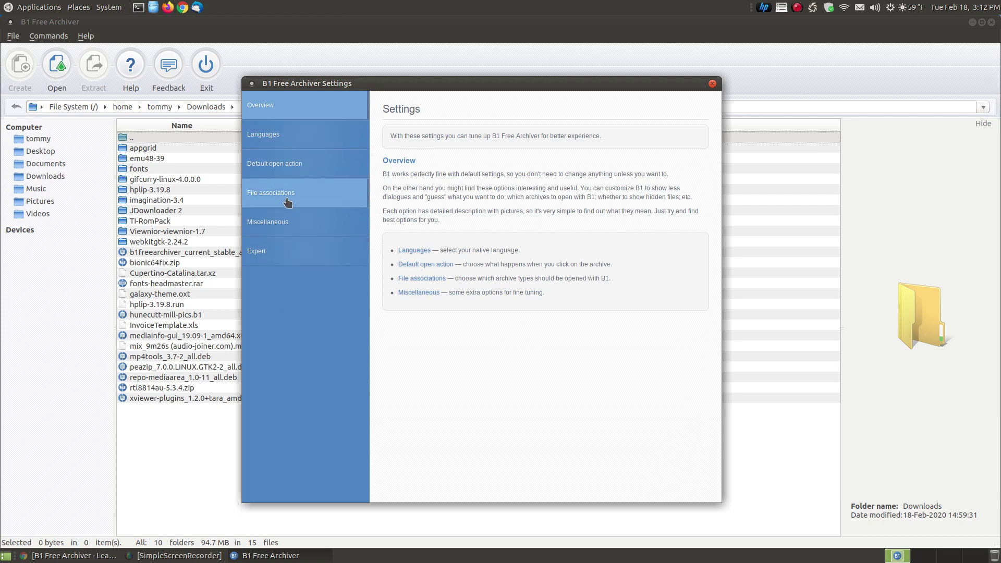
left_click(272, 142)
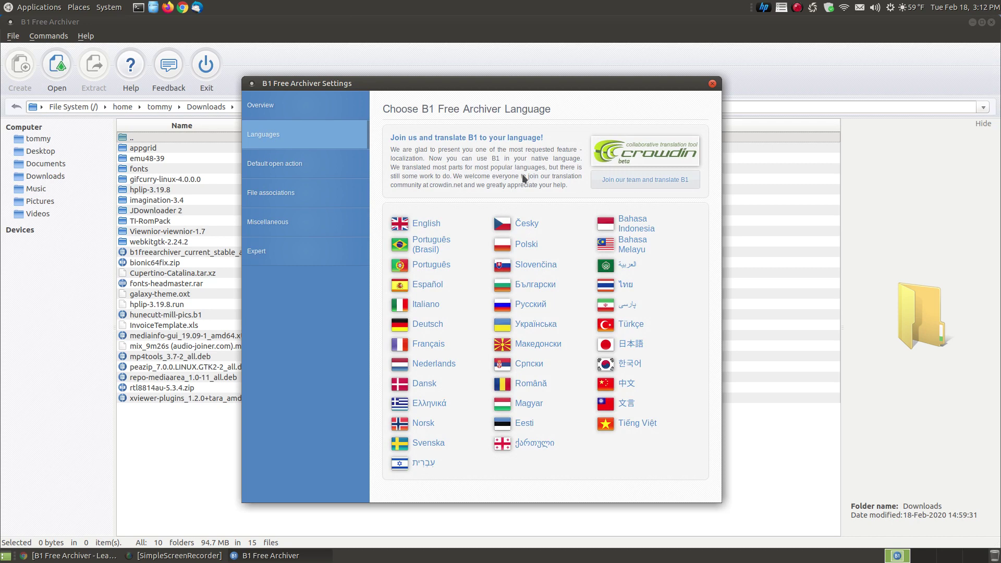
left_click(267, 165)
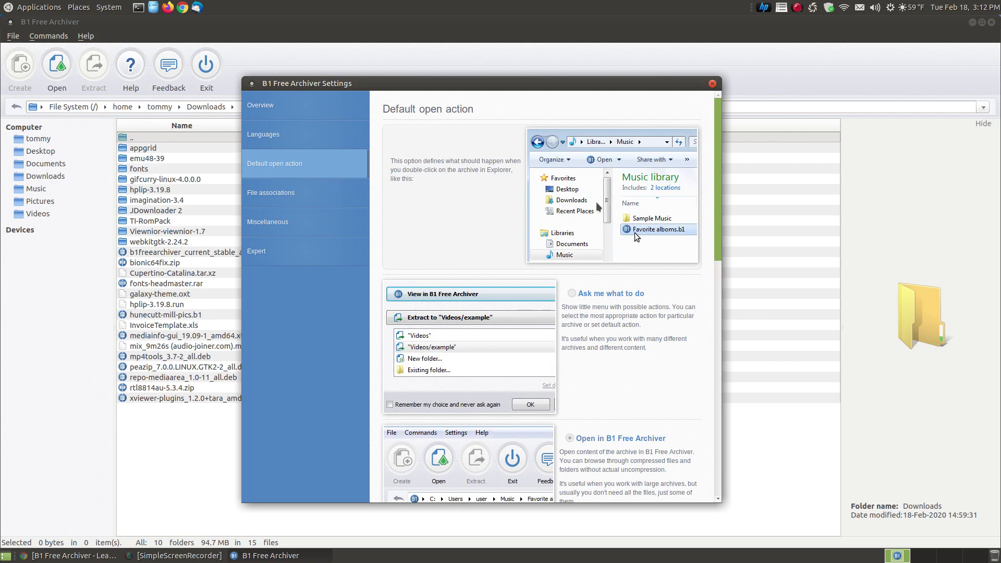
scroll(521, 196, "down", 3)
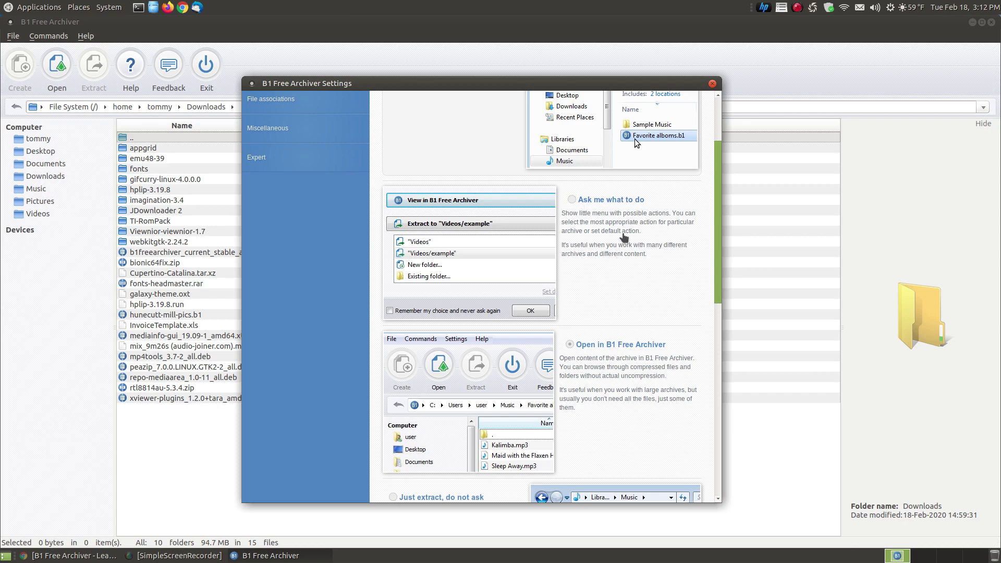
scroll(615, 230, "down", 3)
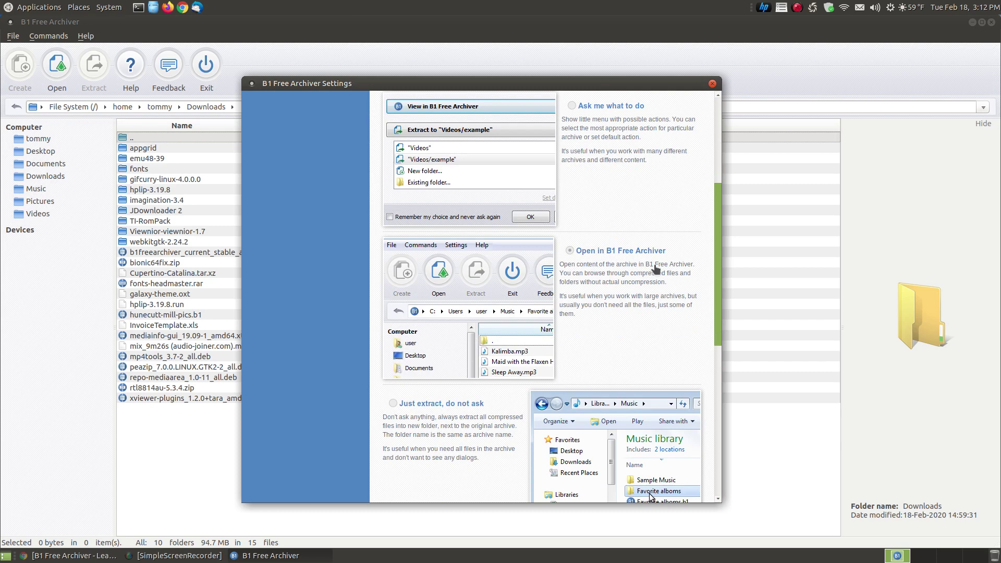
scroll(656, 269, "down", 4)
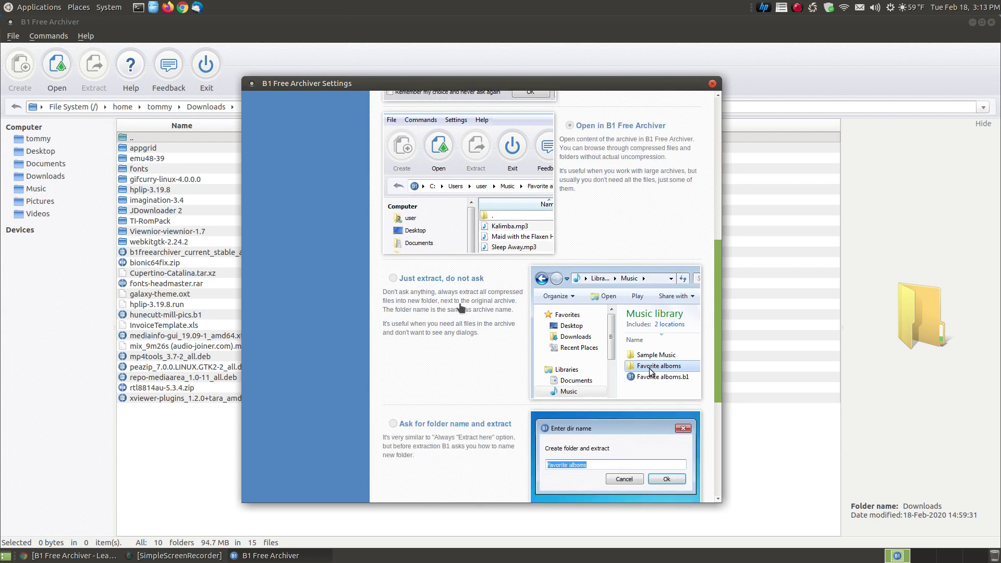
scroll(462, 309, "down", 4)
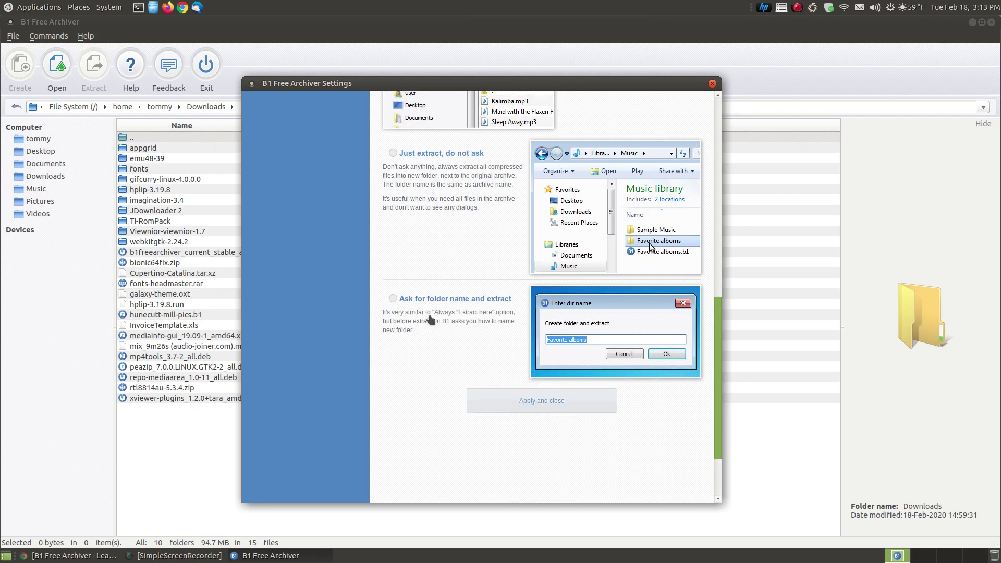
scroll(583, 134, "up", 12)
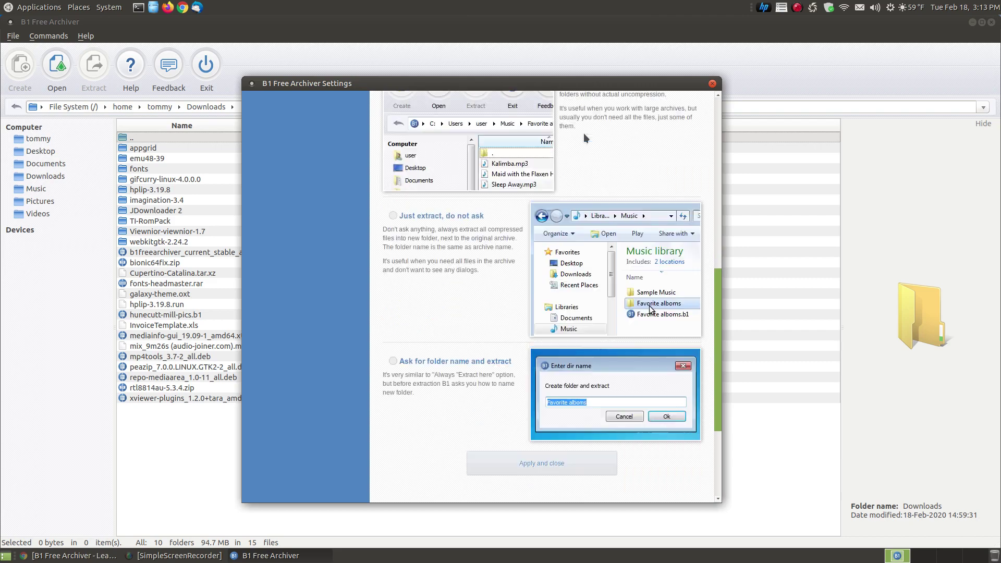
scroll(581, 133, "down", 11)
scroll(581, 133, "down", 4)
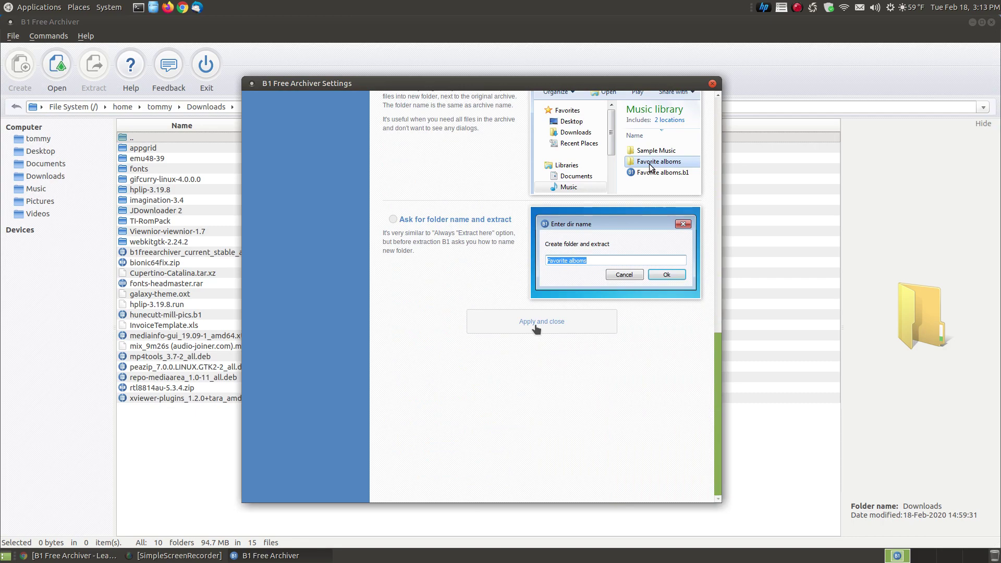
scroll(570, 307, "up", 15)
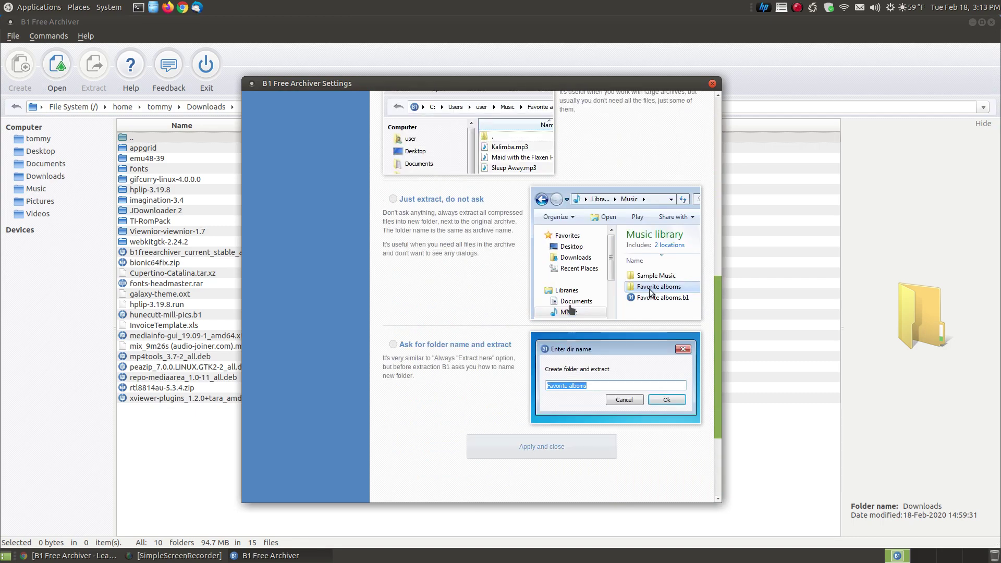
scroll(568, 309, "up", 1)
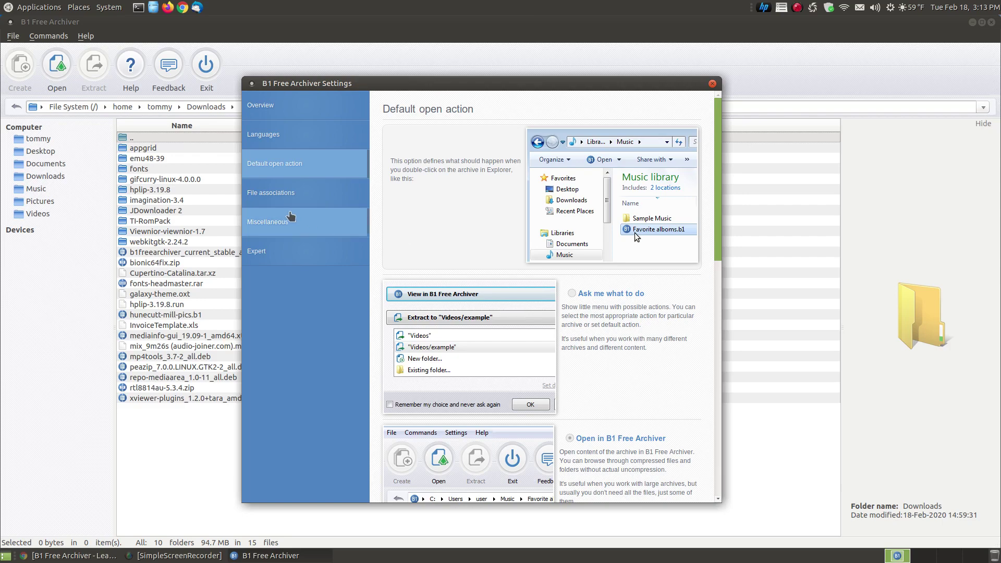
Step: Review the File associations page, then switch to the Miscellaneous page
left_click(274, 202)
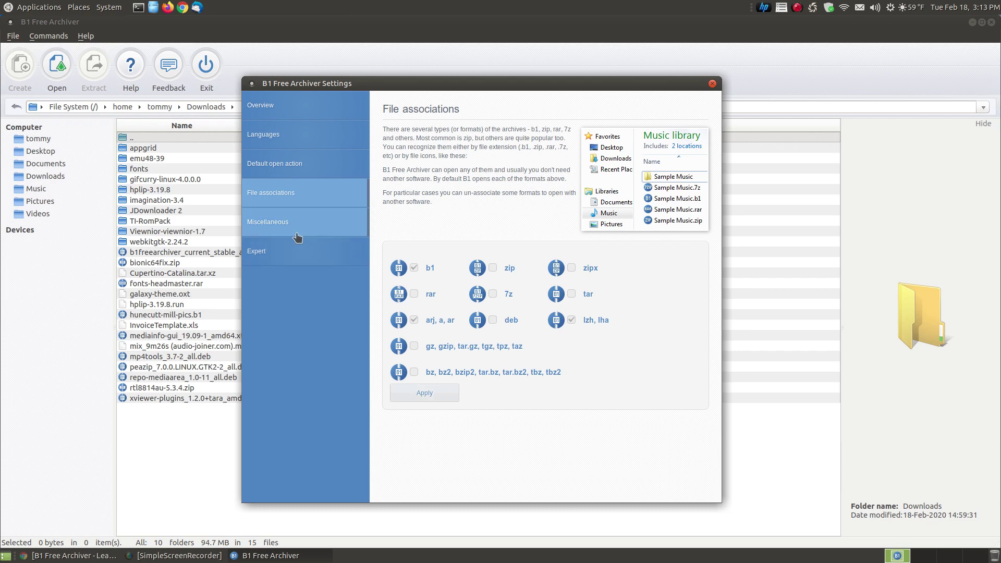
left_click(275, 225)
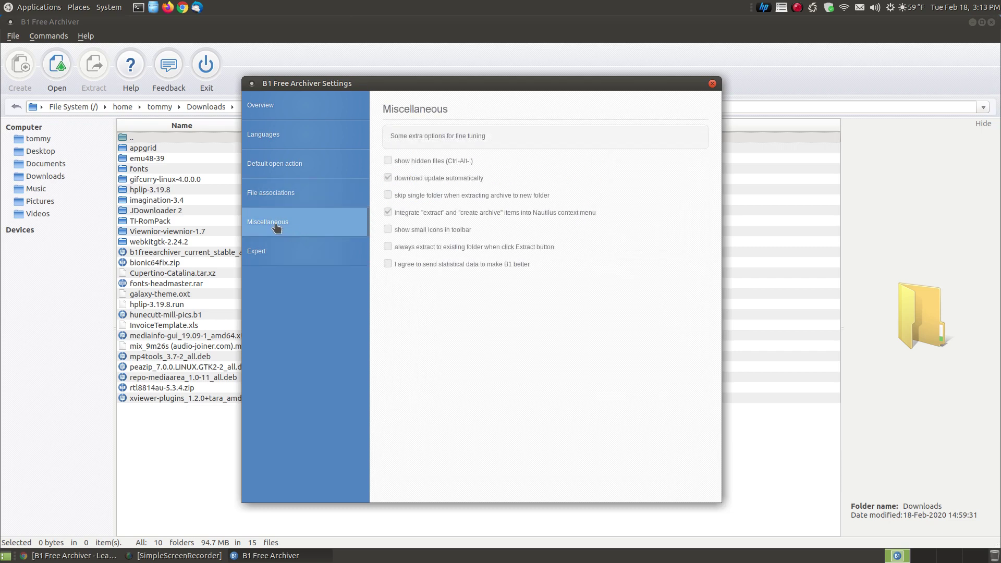
Step: View the Expert page, go back to Overview, and close the Settings window
left_click(264, 253)
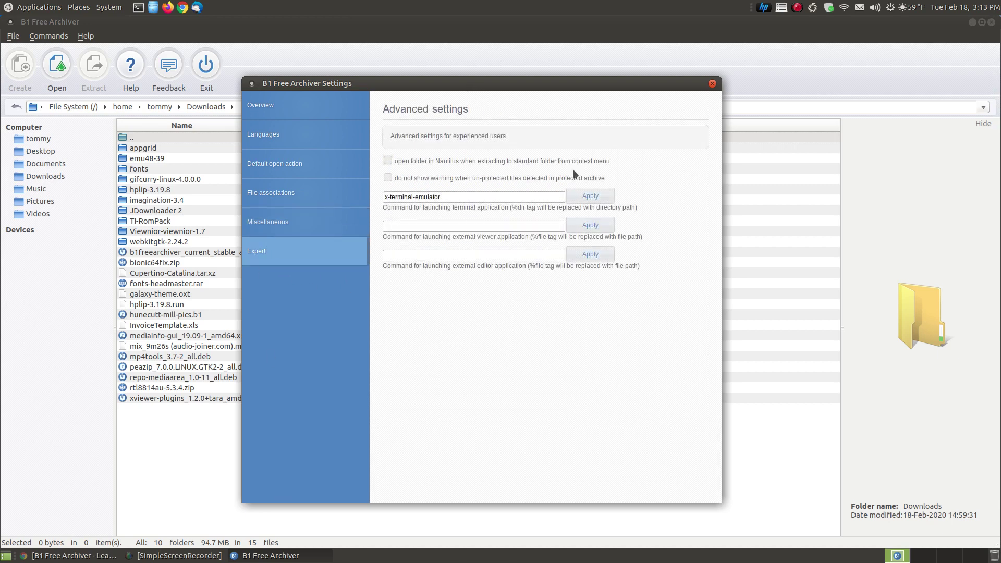
left_click(267, 105)
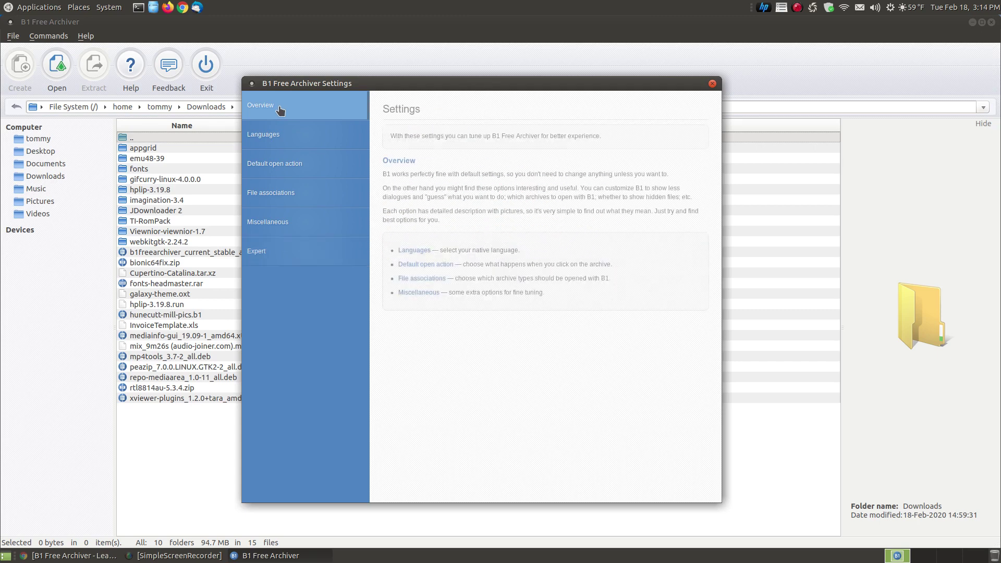
left_click(713, 83)
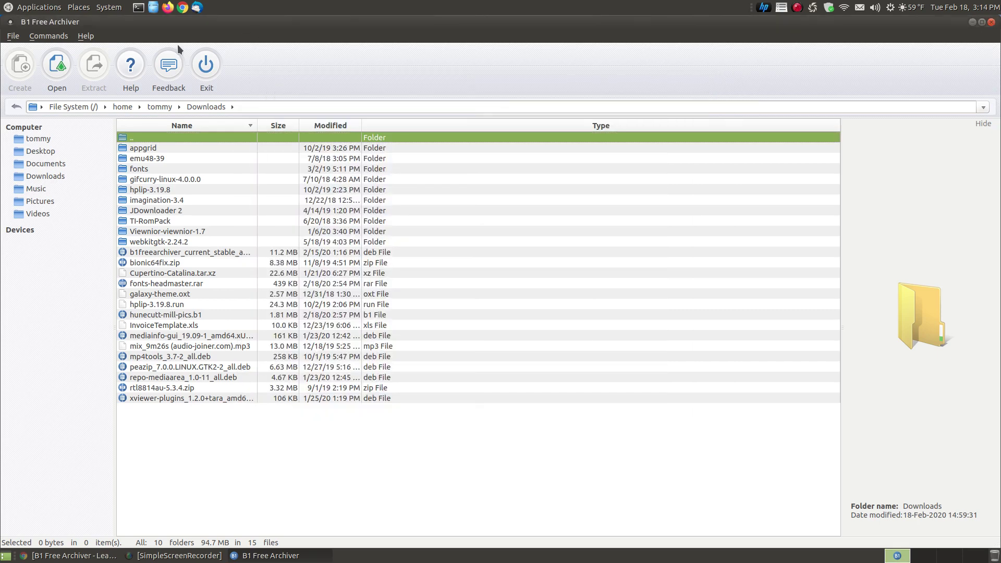
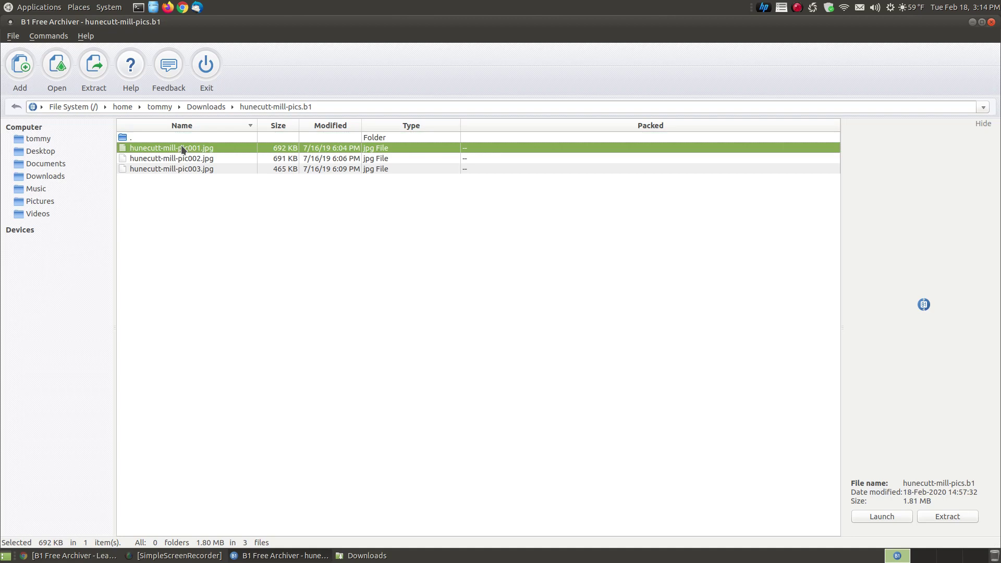
Step: Preview mill pictures pic001–pic003, then open the extract dialog for hunecutt-mill-pics.b1
left_click(193, 160)
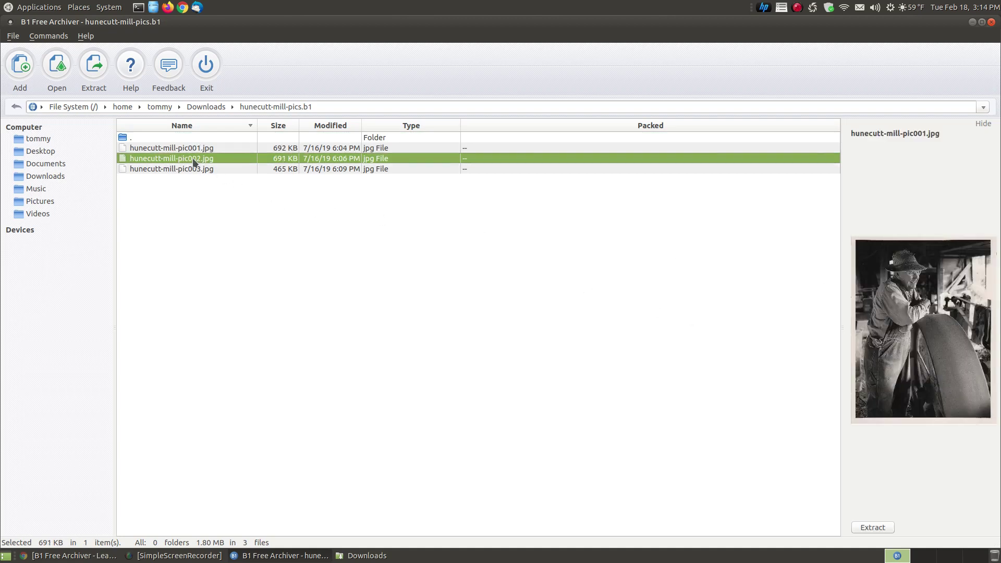
left_click(189, 166)
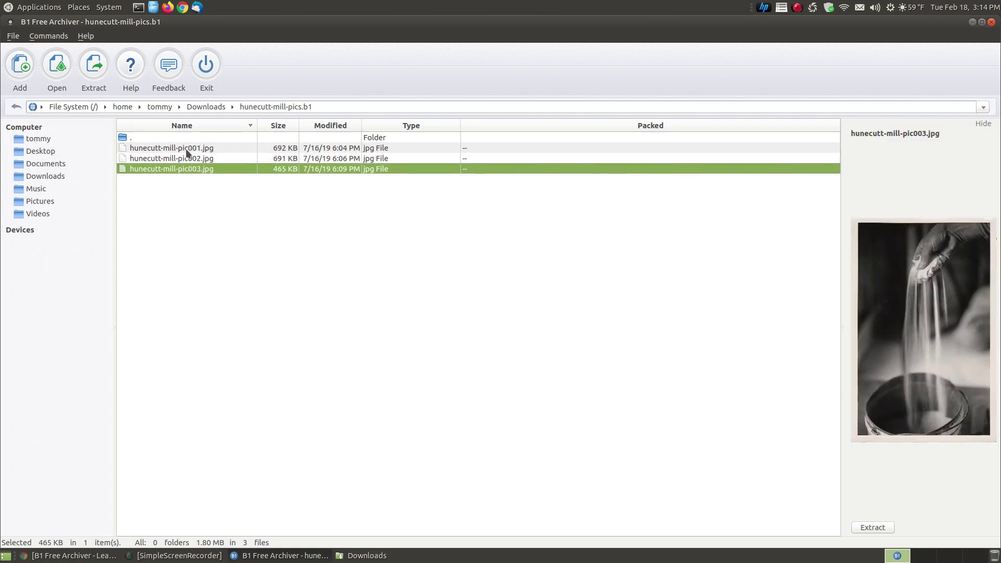
left_click(188, 151)
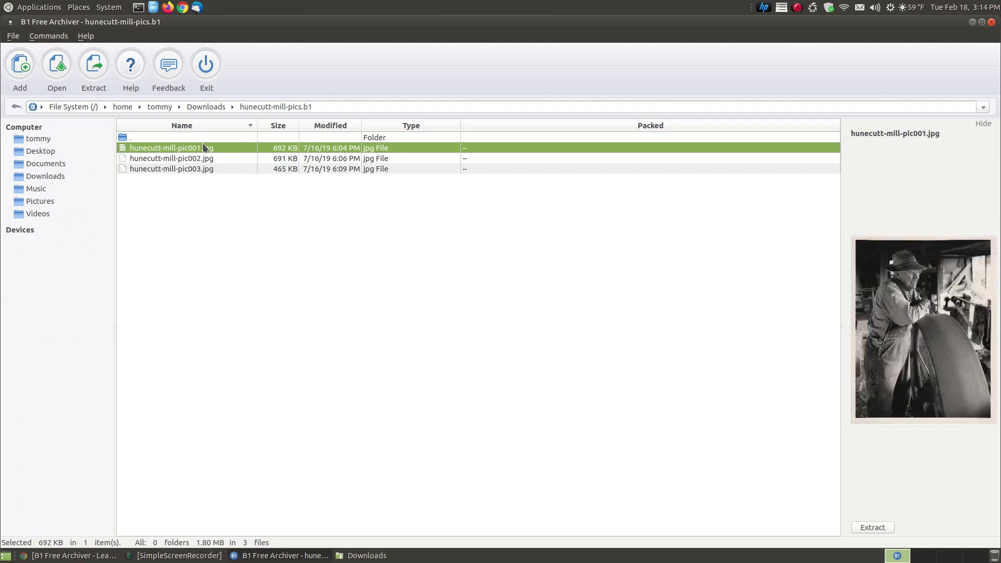
key("Up")
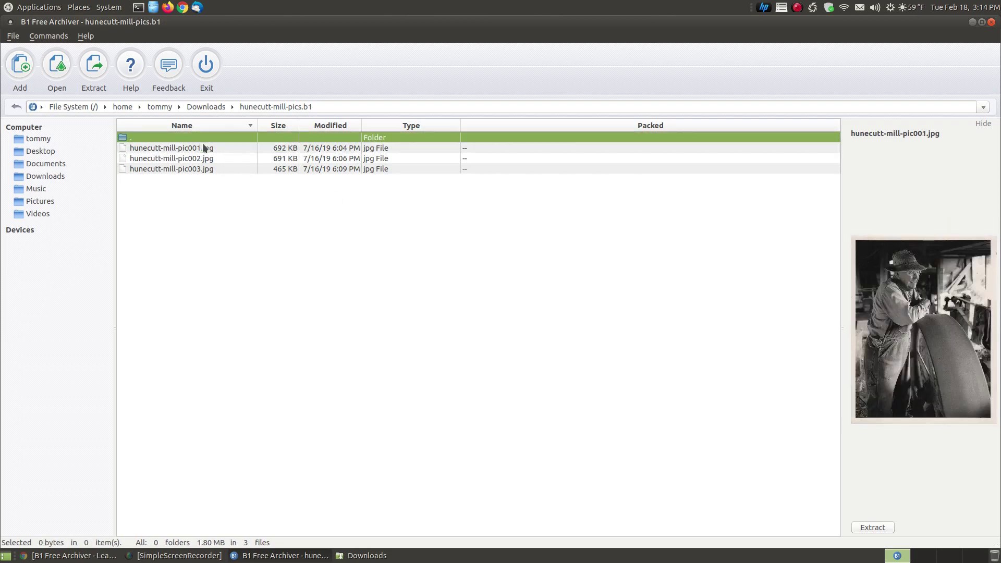
left_click(93, 70)
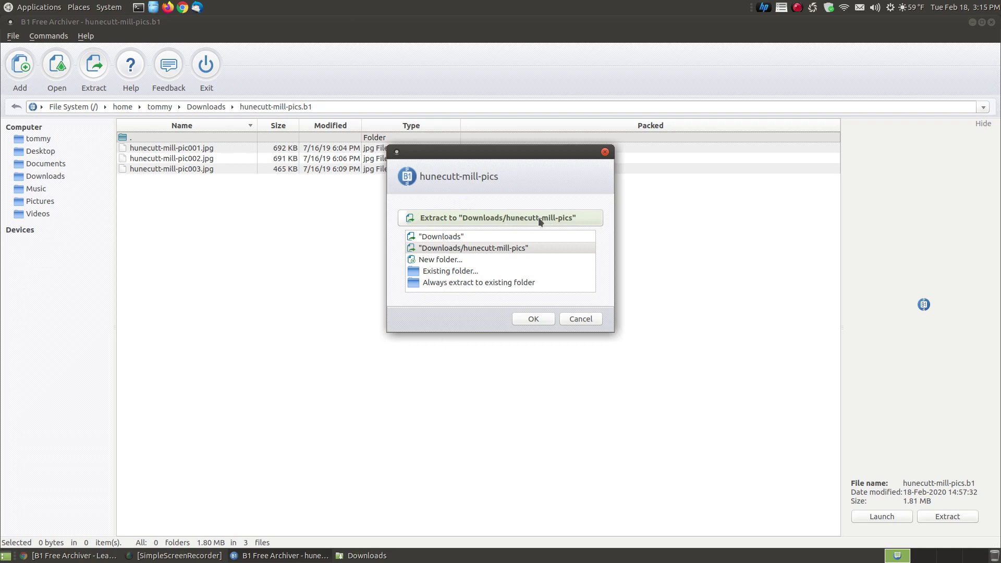
Step: Extract hunecutt-mill-pics.b1 (1.80 MB) into Downloads/hunecutt-mill-pics and close the archiver
left_click(529, 319)
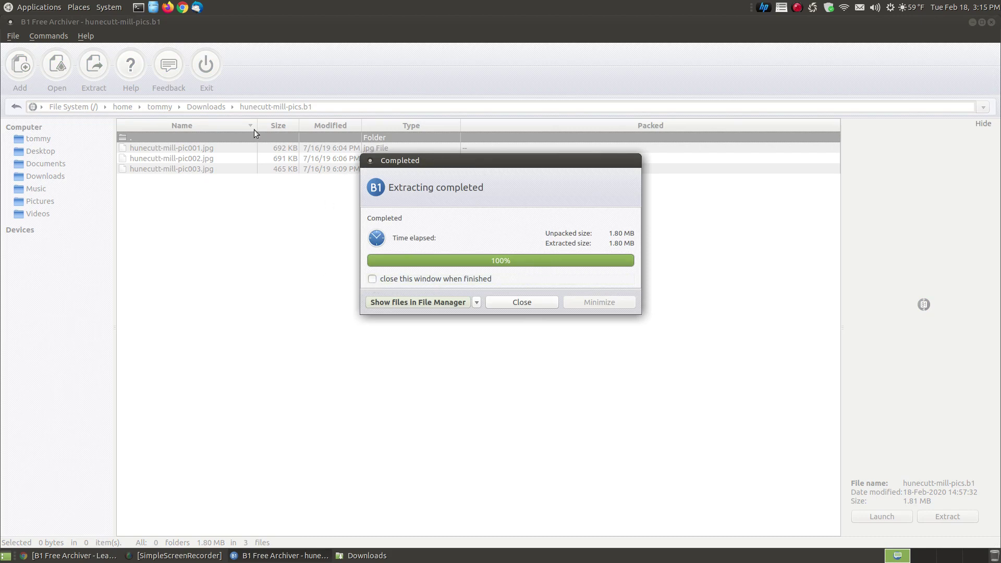
left_click(518, 302)
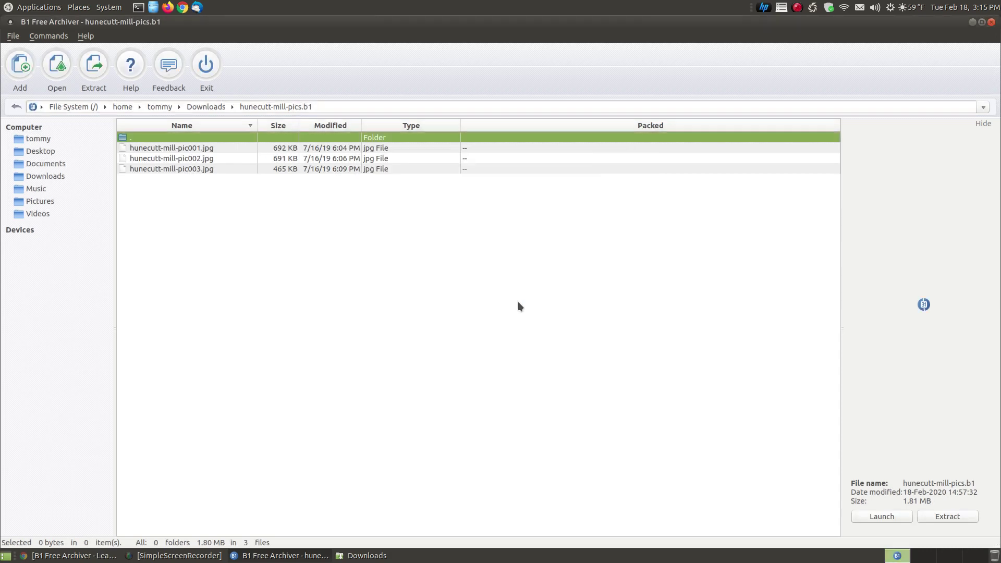
left_click(992, 22)
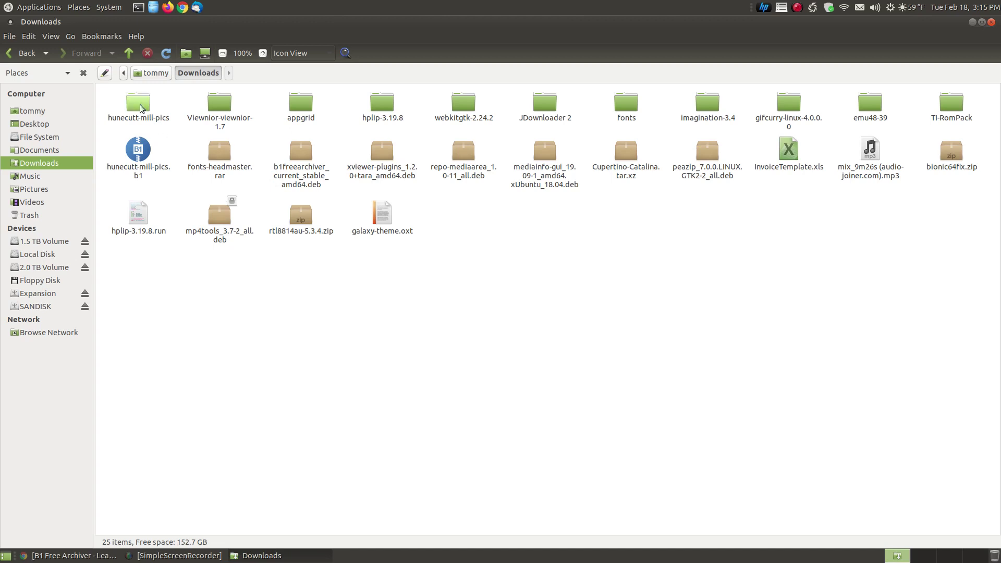
Step: Open the extracted hunecutt-mill-pics folder and view the mill pictures full size
double_click(139, 108)
left_click(141, 108)
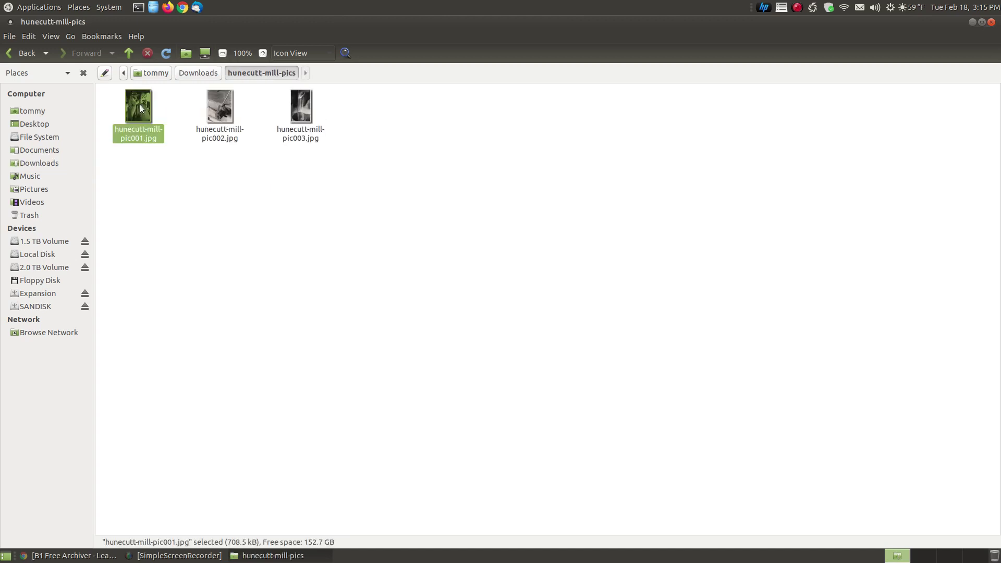
double_click(140, 108)
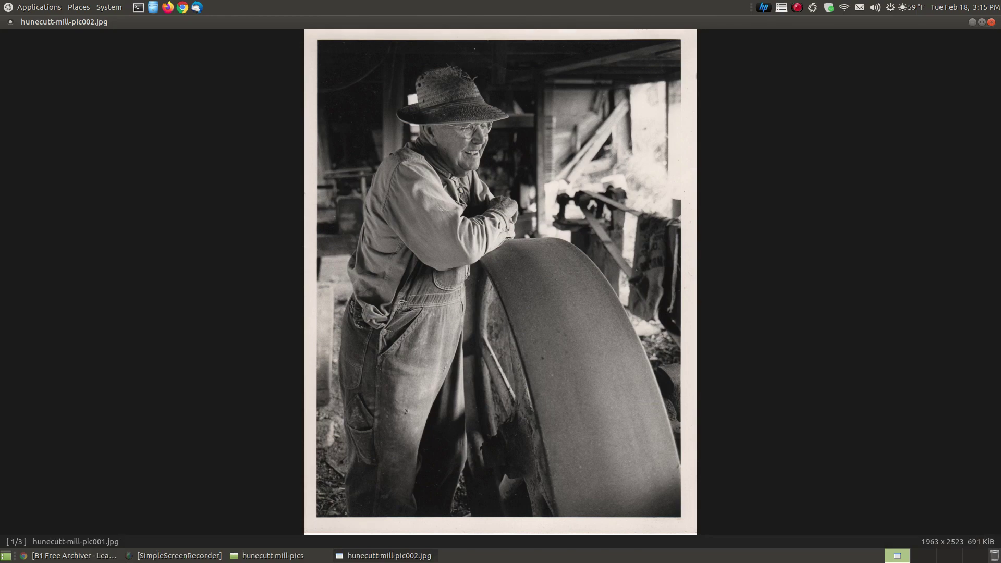
key("Right")
key("Right")
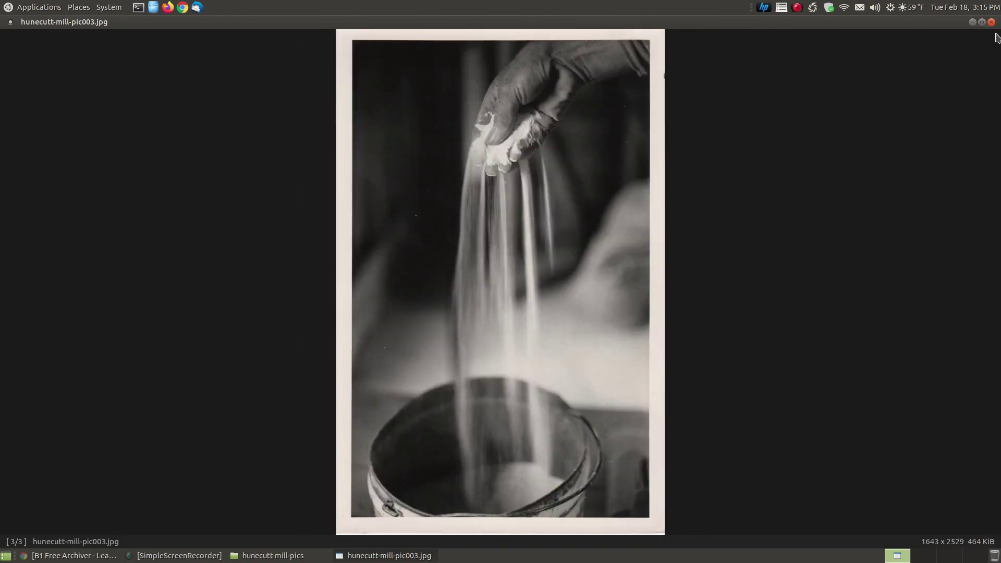
left_click(992, 22)
Step: Delete the hunecutt-mill-pics folder from Downloads and reopen hunecutt-mill-pics.b1 in the archiver
left_click(191, 75)
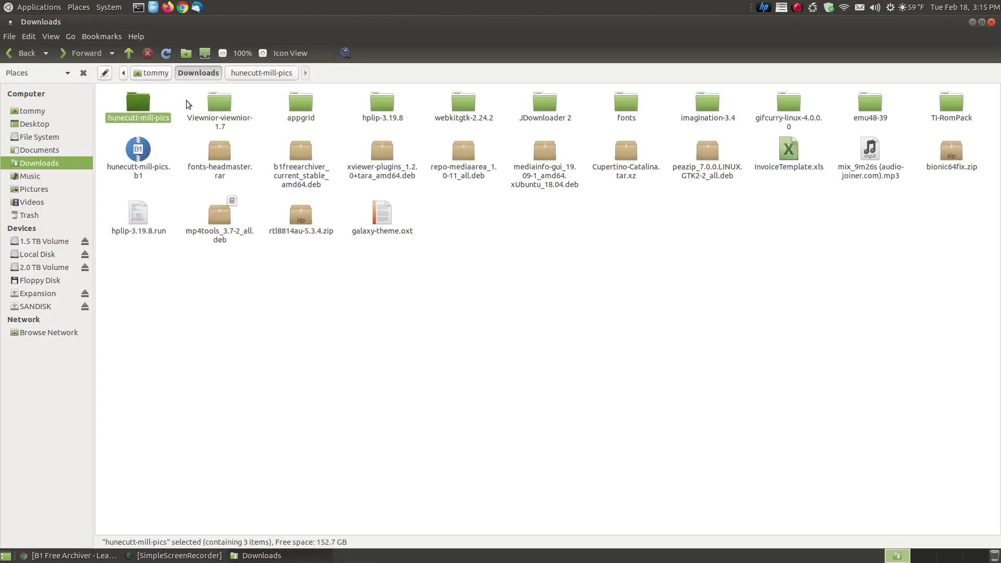
key("Delete")
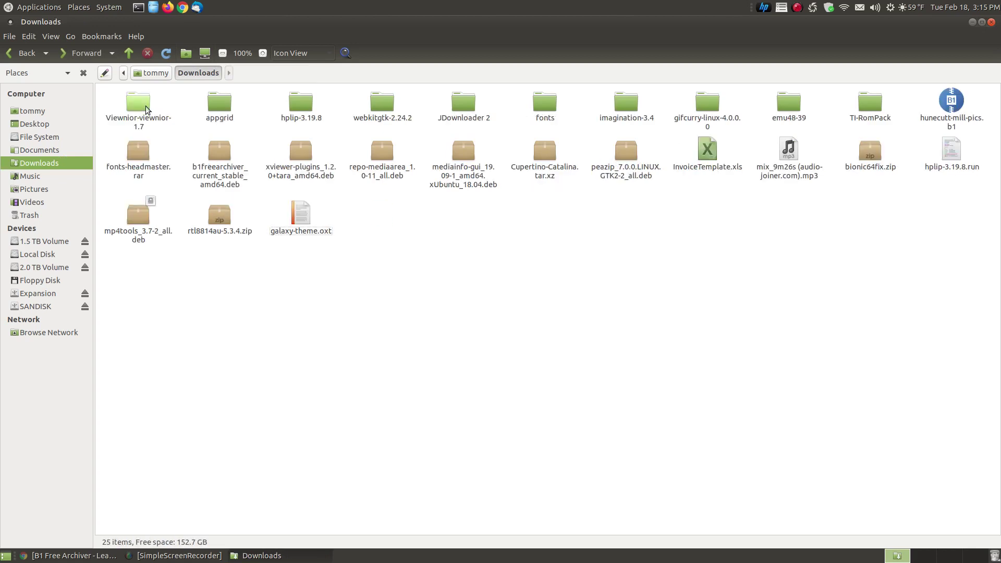
left_click(969, 126)
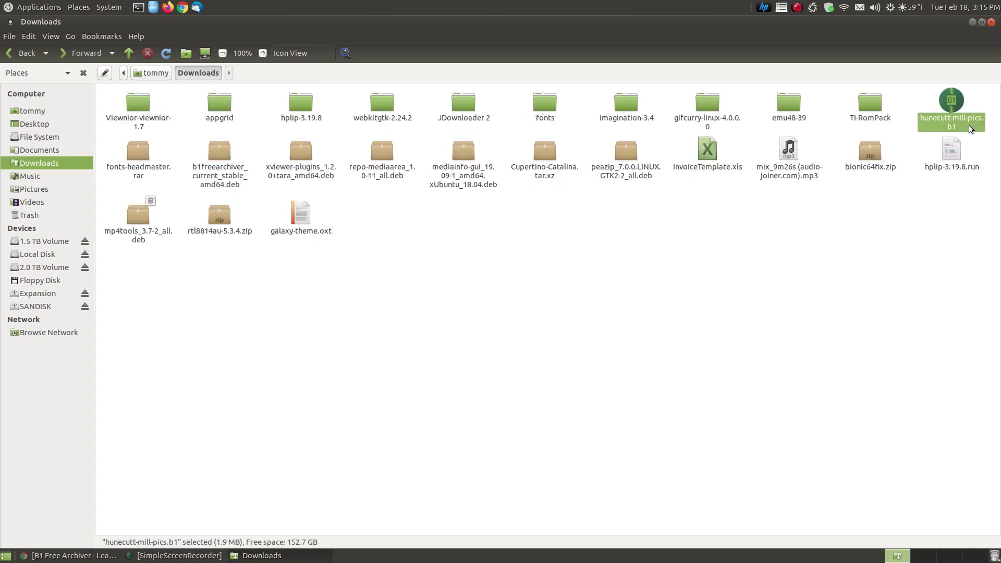
double_click(953, 102)
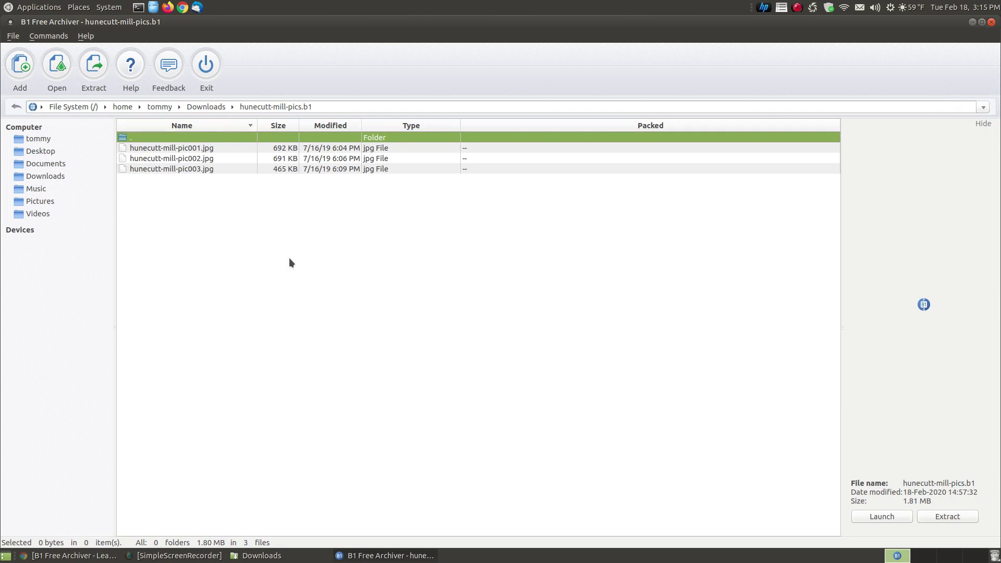
Step: Close the archiver and open fonts-headmaster.rar with B1 Free Archiver via Open With
left_click(993, 22)
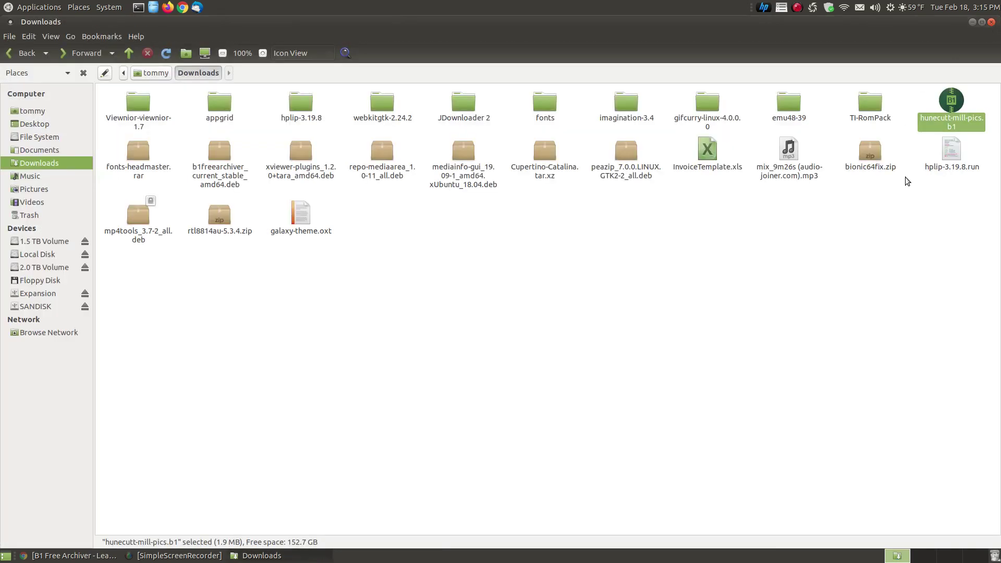
left_click(870, 162)
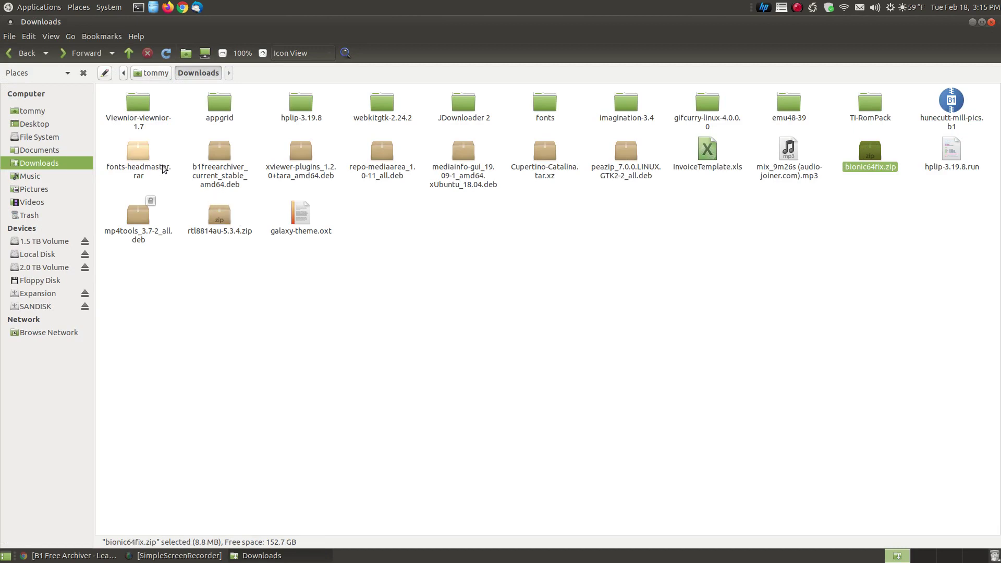
left_click(144, 156)
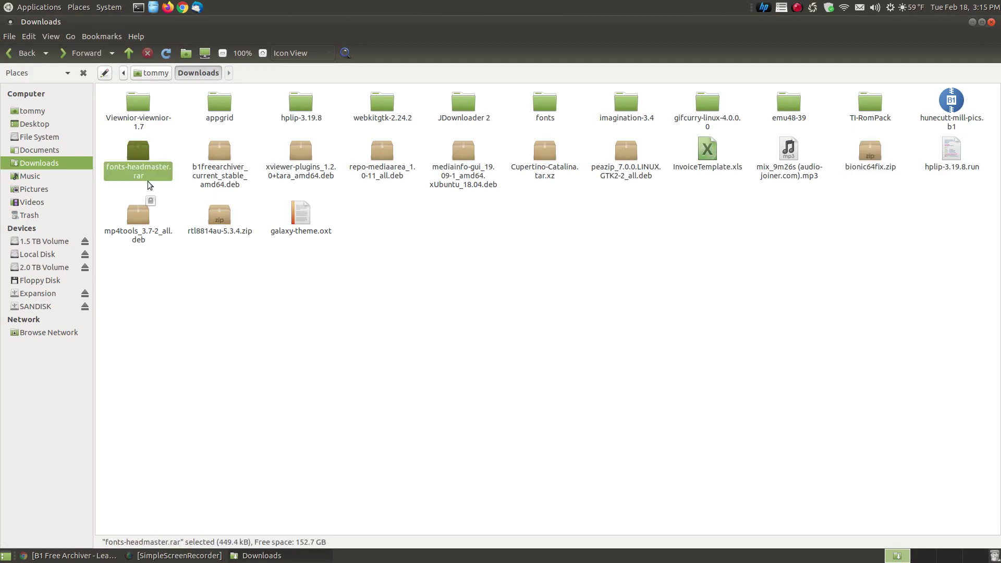
right_click(144, 172)
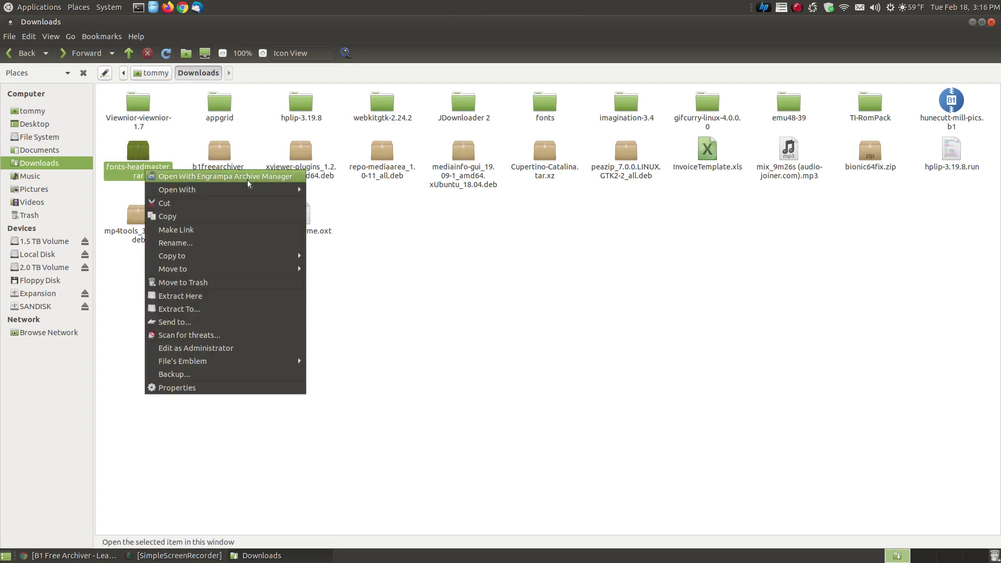
mouse_move(263, 191)
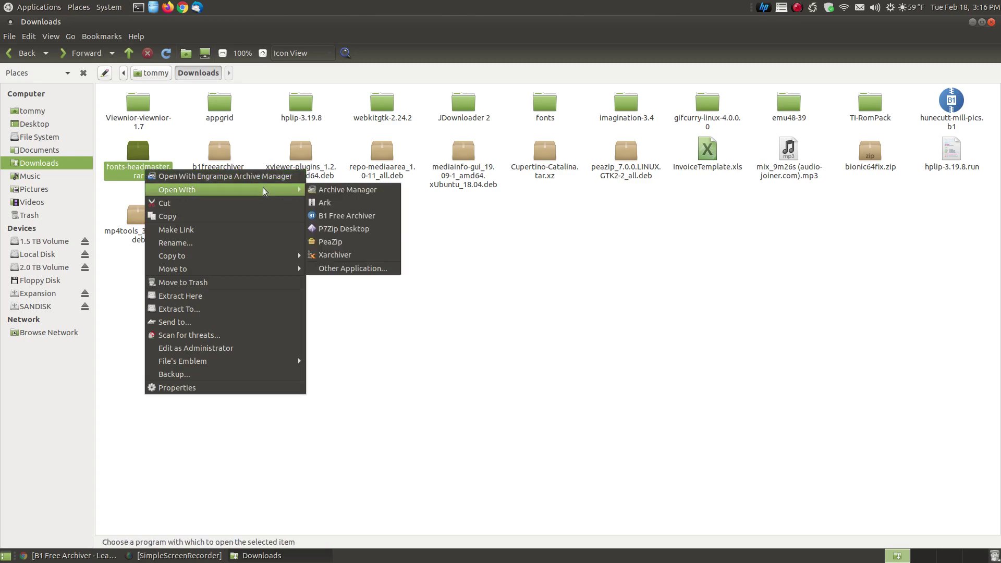
left_click(363, 217)
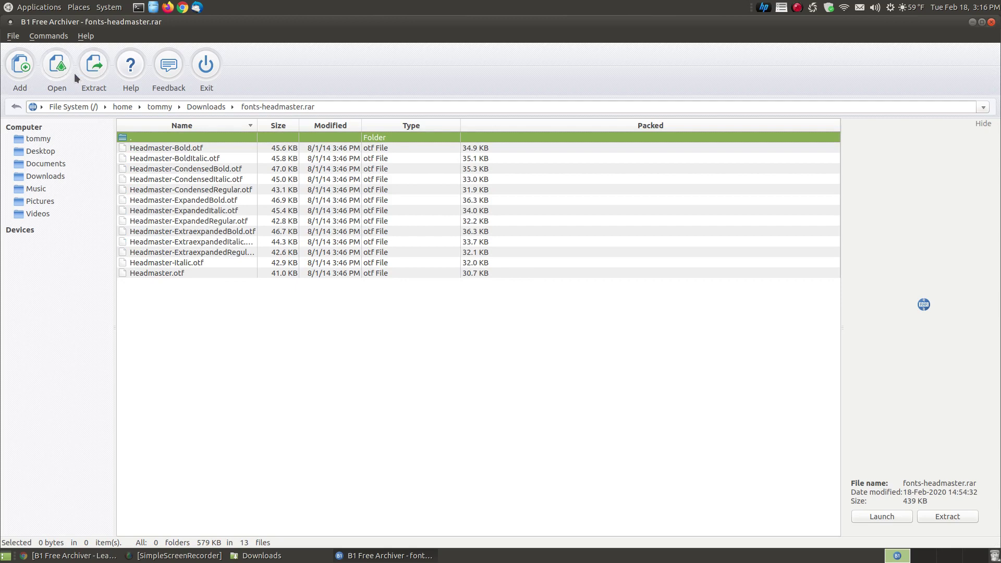
Step: Extract fonts-headmaster.rar into Downloads/fonts-headmaster, quit the archiver, and open the extracted folder
left_click(94, 67)
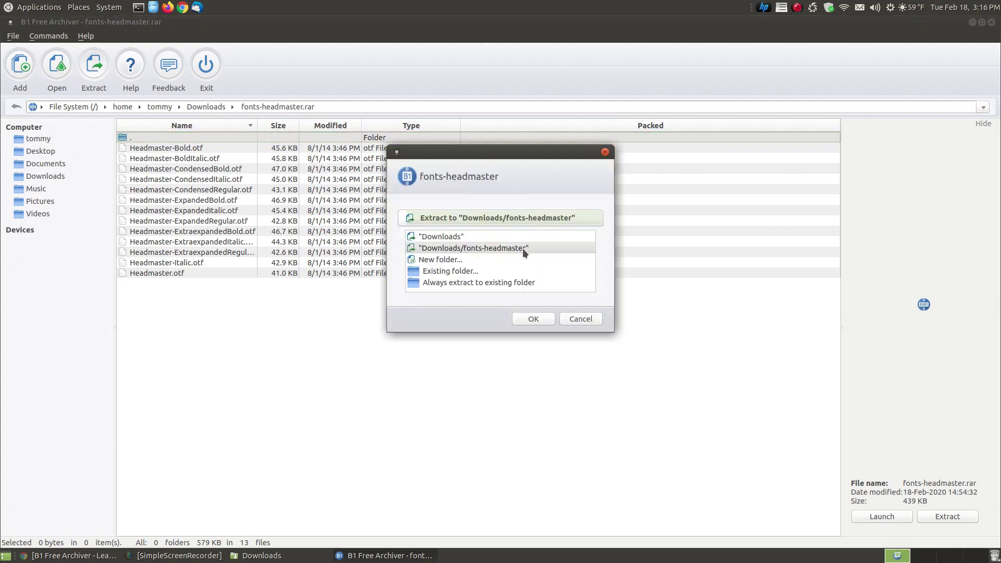
left_click(538, 323)
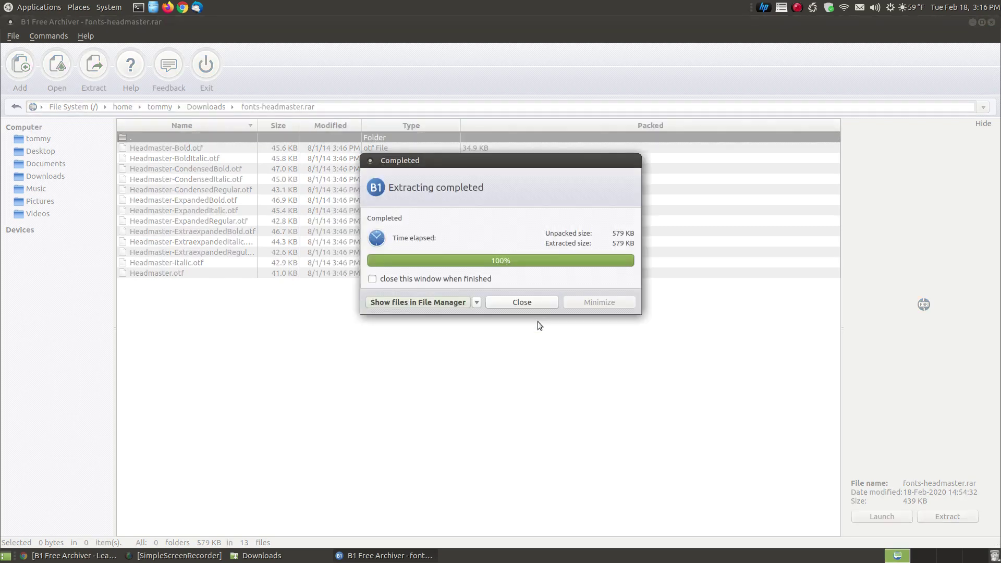
left_click(374, 277)
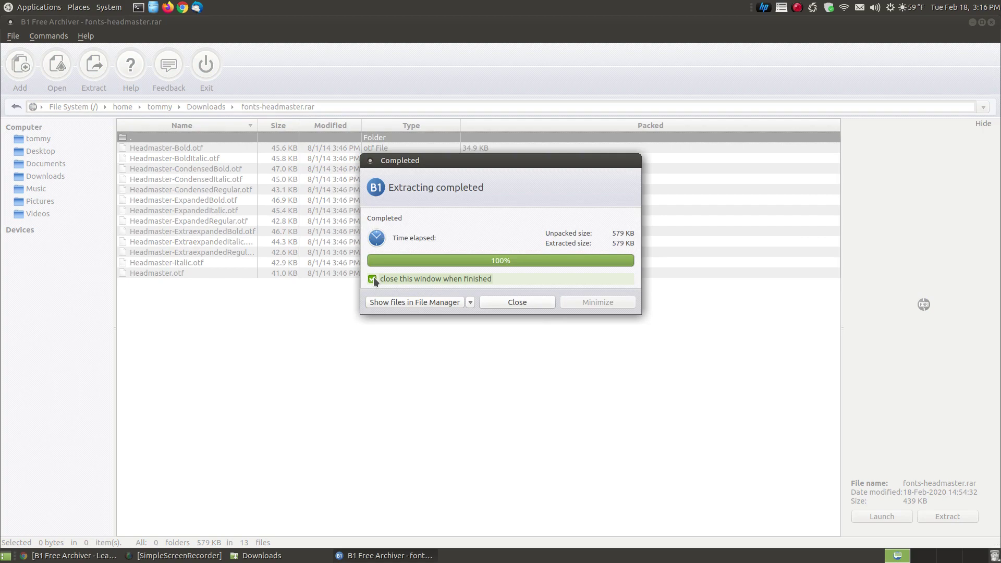
left_click(508, 302)
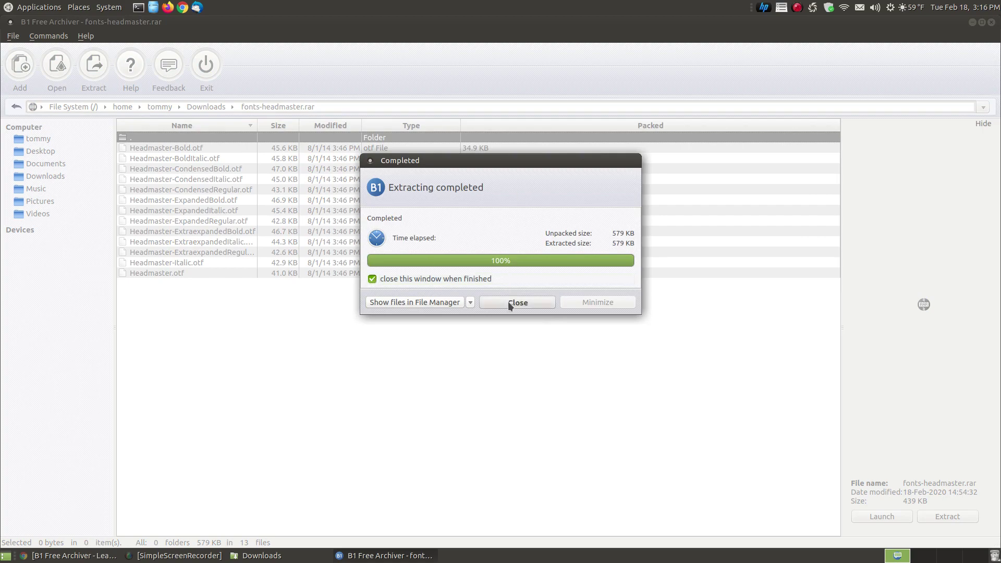
left_click(992, 23)
double_click(138, 110)
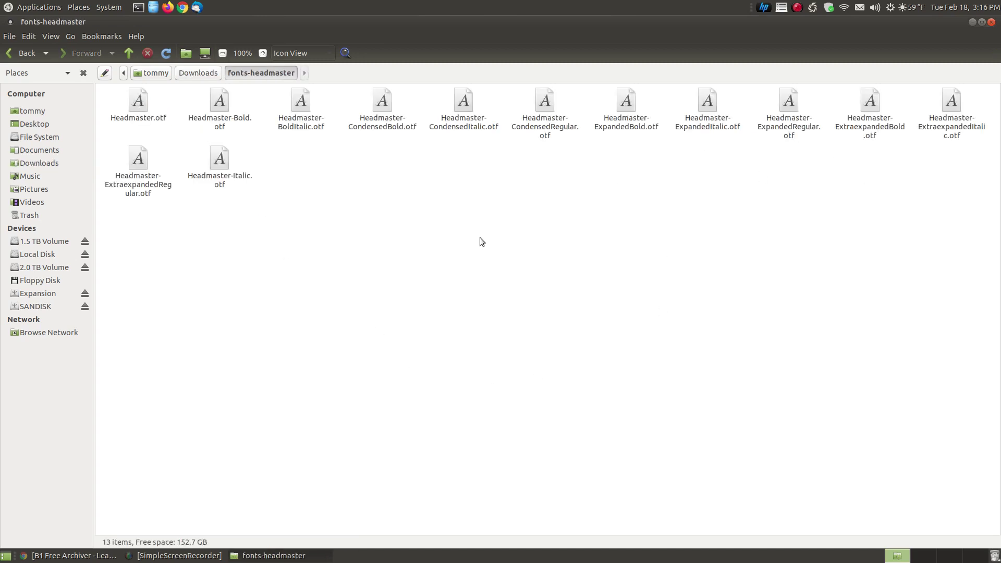
Step: Trash the extracted fonts-headmaster folder from Downloads and select rtl8814au-5.3.4.zip
left_click(211, 75)
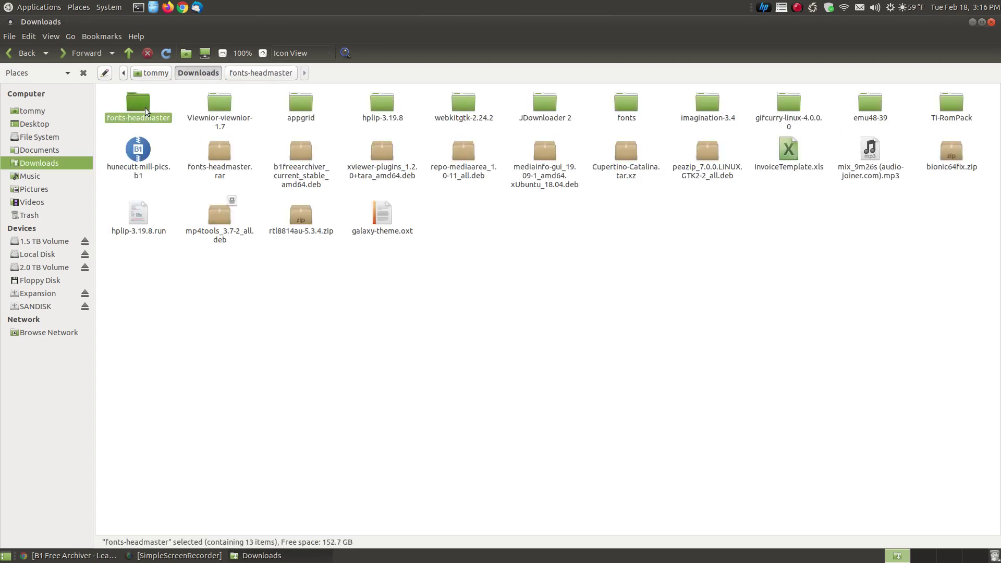
key("Delete")
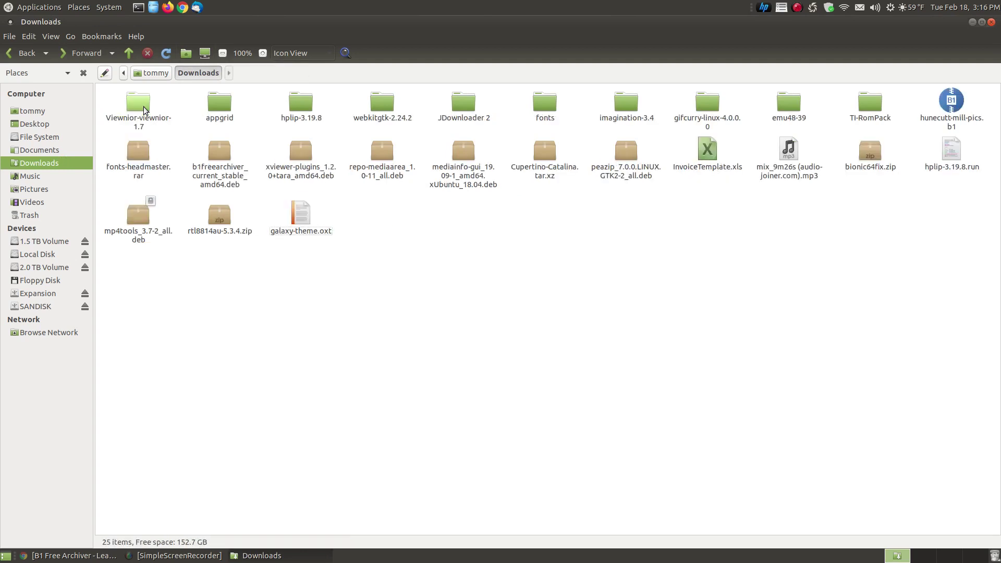
left_click(140, 152)
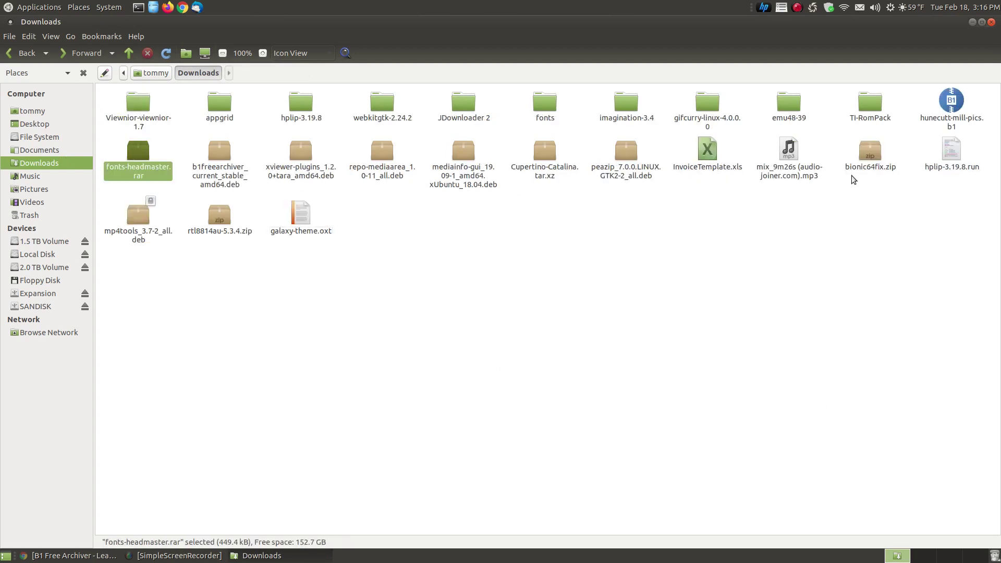
left_click(875, 167)
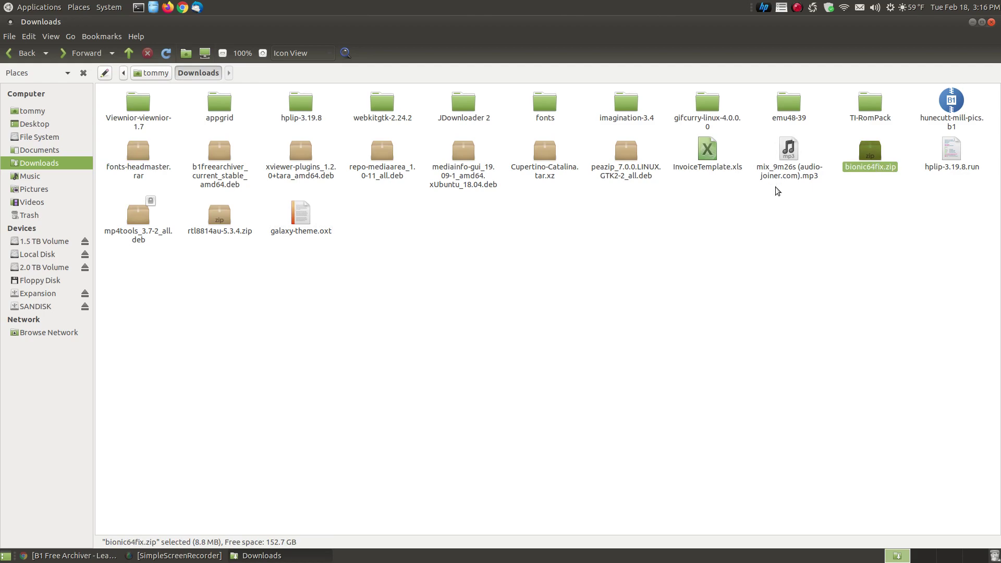
left_click(218, 230)
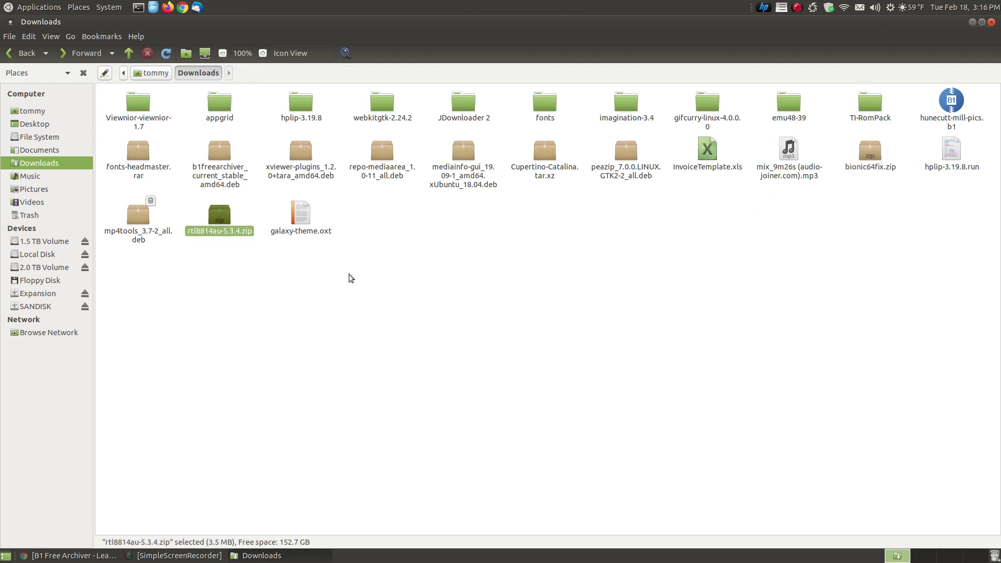
Step: Open rtl8814au-5.3.4.zip in B1 Free Archiver, extract it straight into Downloads, and quit
right_click(215, 220)
mouse_move(269, 241)
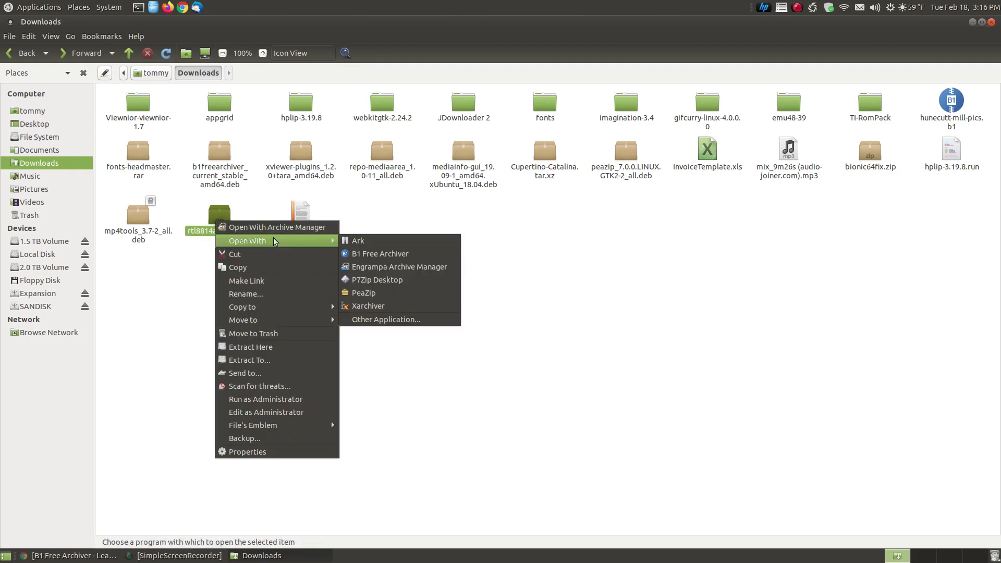
left_click(385, 256)
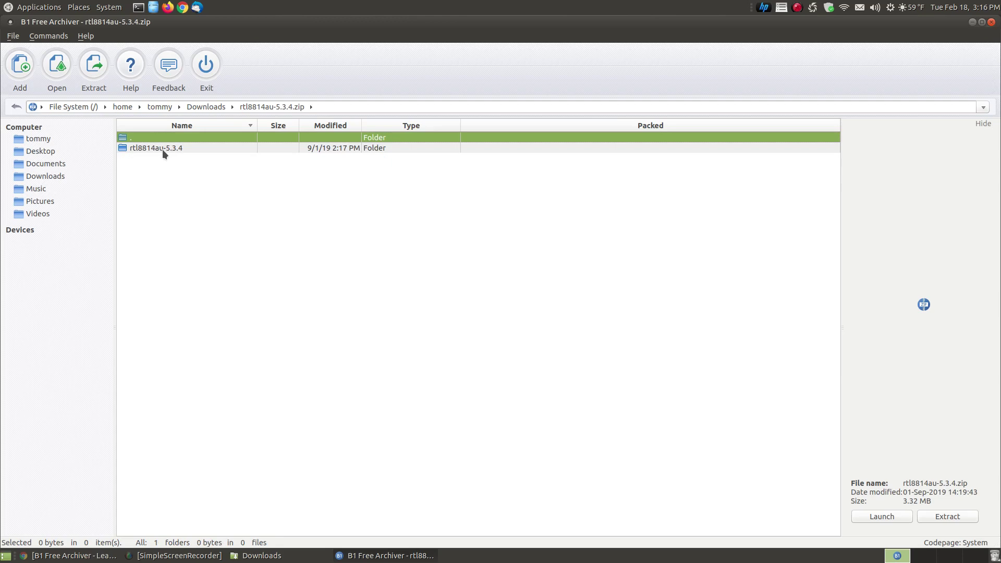
left_click(94, 64)
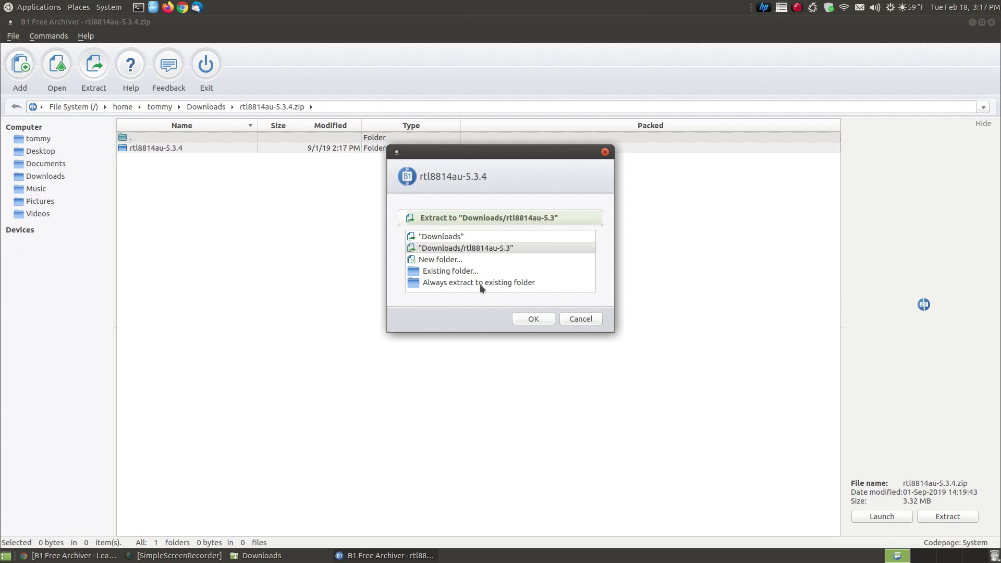
left_click(455, 236)
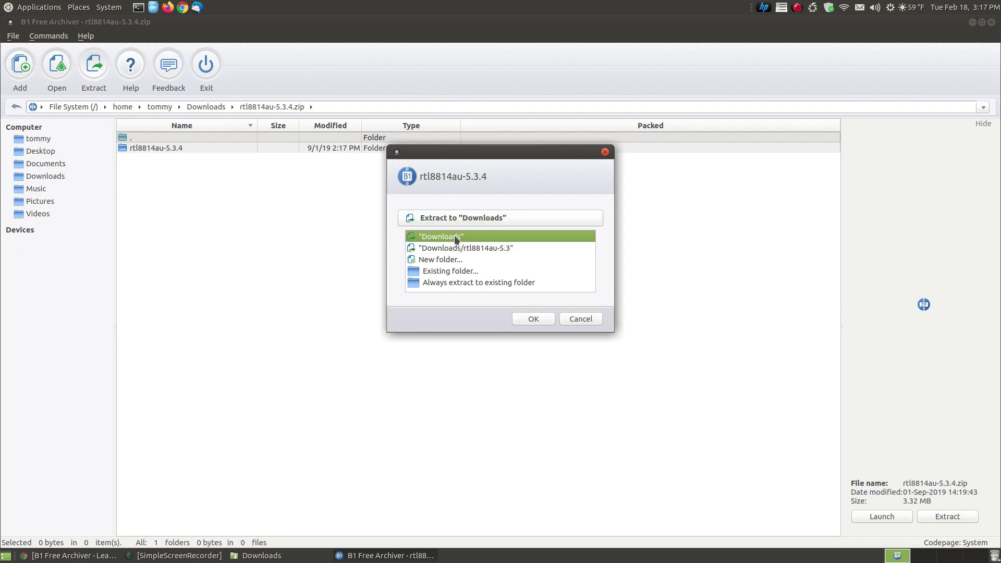
left_click(528, 321)
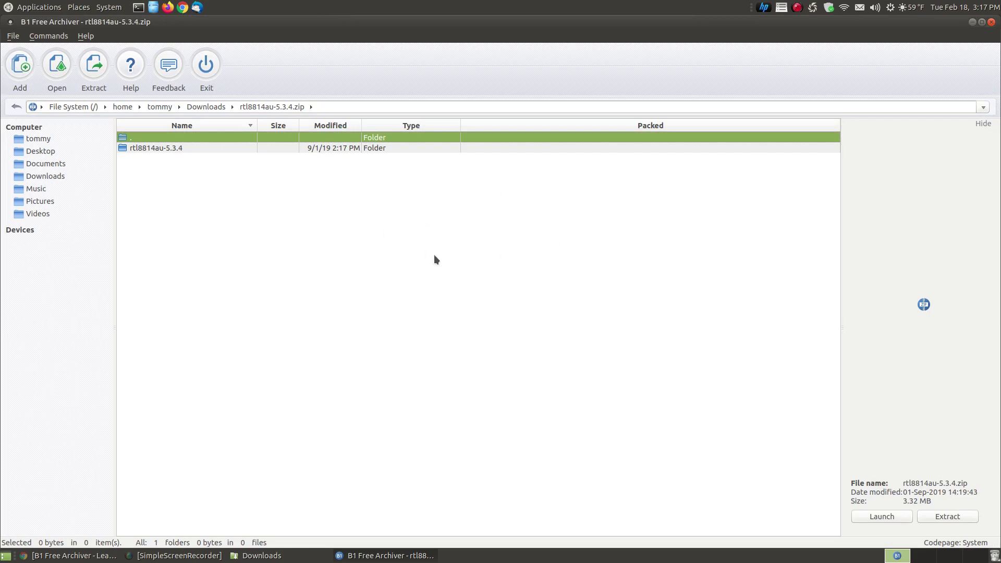
left_click(992, 23)
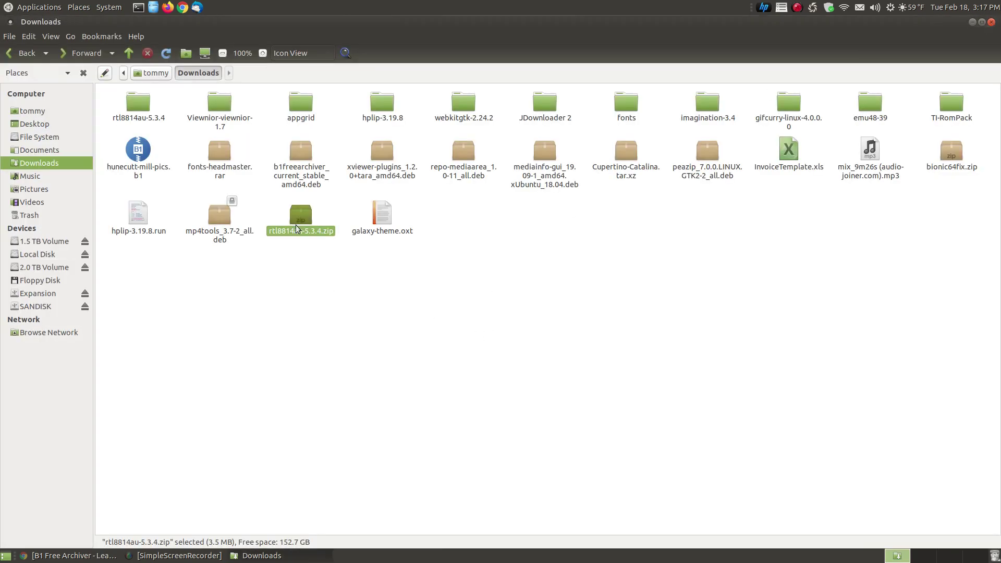
Step: Inspect the 14 items in the rtl8814au-5.3.4 folder, then move the folder to the Trash
double_click(138, 103)
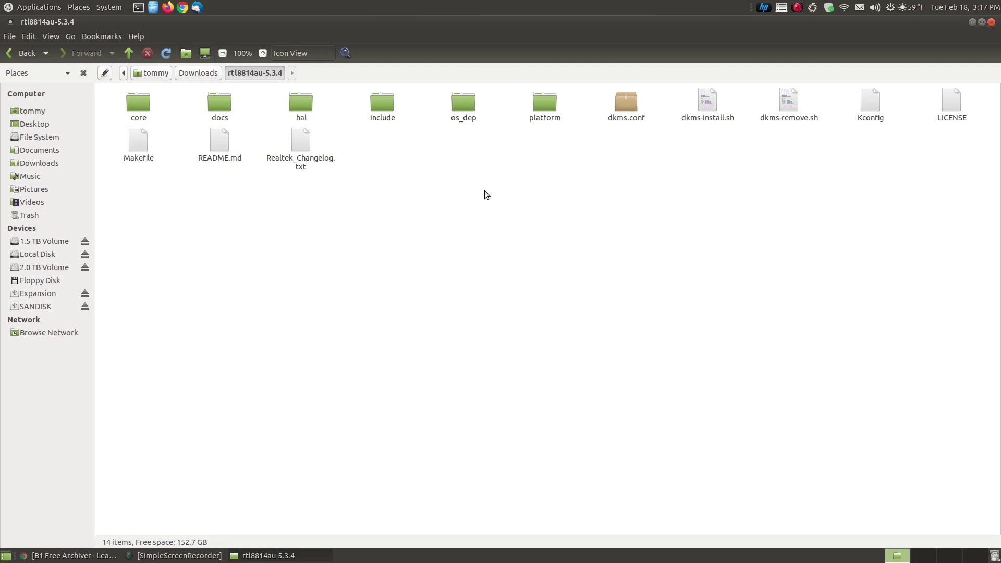
left_click(204, 73)
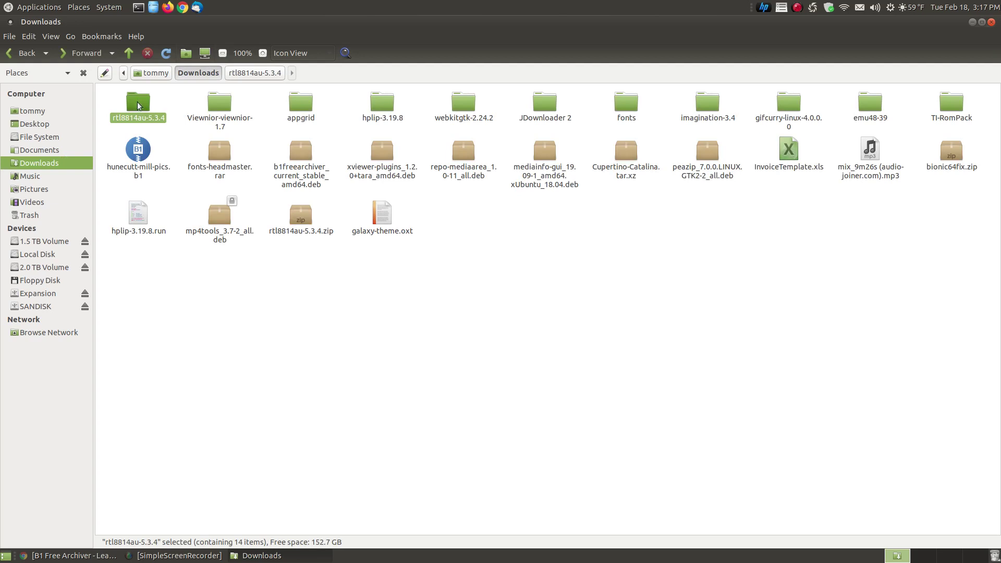
key("Delete")
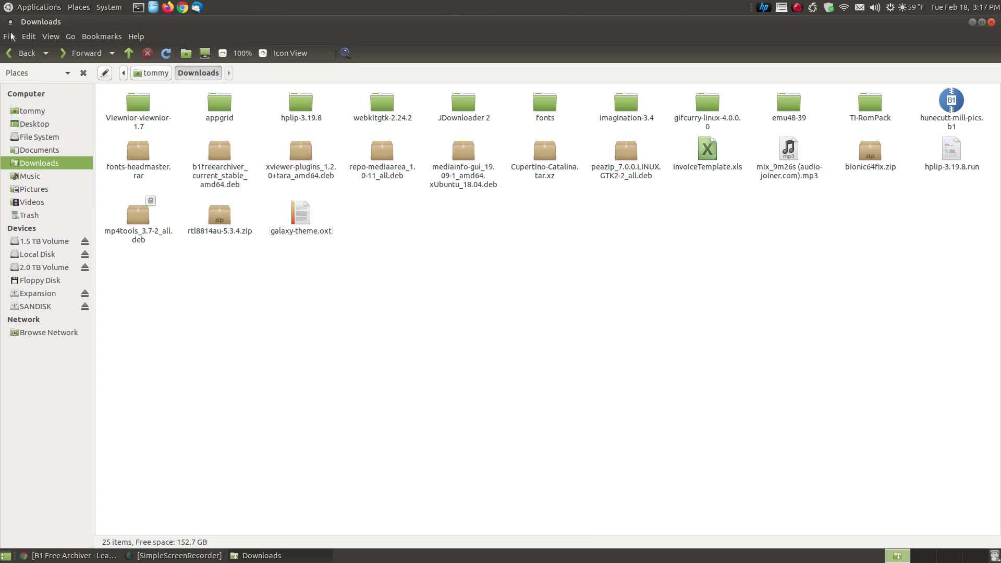
Step: Launch B1 Free Archiver from the Applications > Accessories menu
left_click(8, 7)
mouse_move(47, 21)
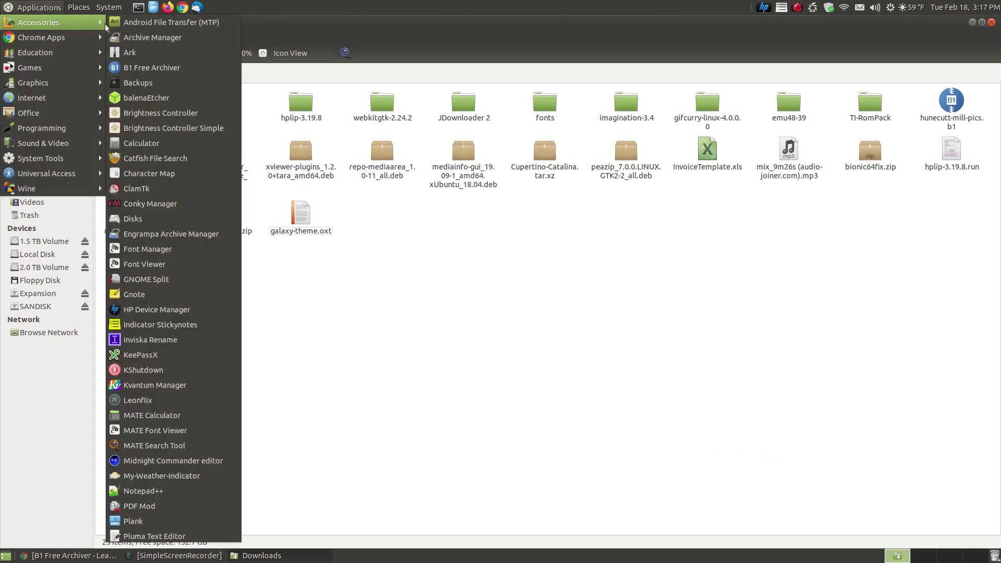
left_click(150, 67)
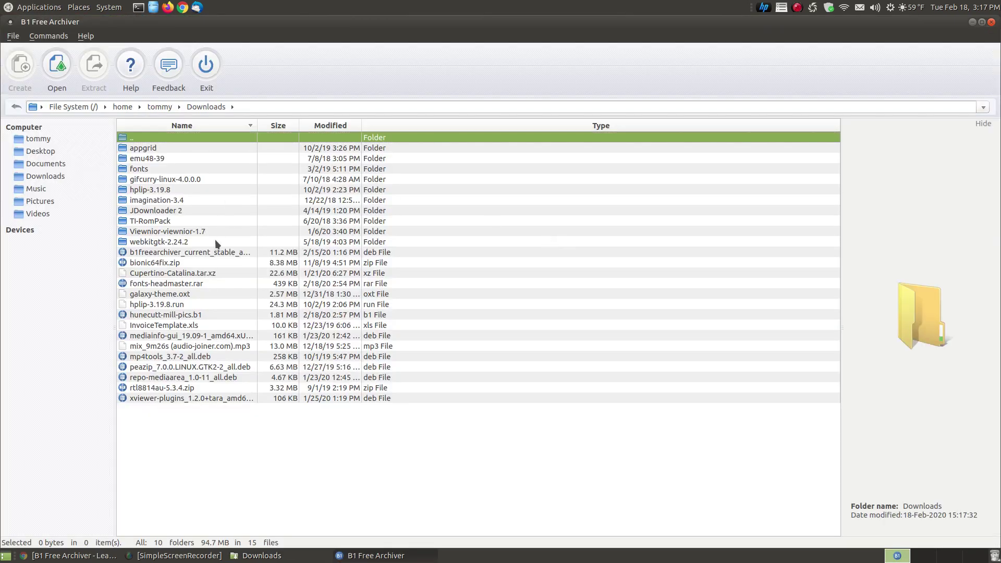
Step: Select the mp4tools, peazip and repo-mediaarea .deb files and open the create-archive dialog
left_click(188, 379)
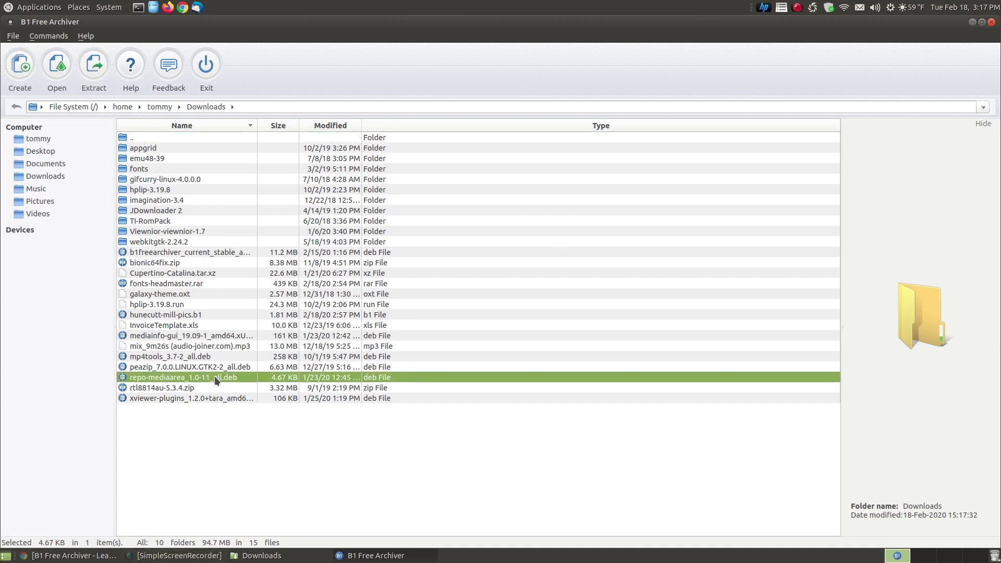
left_click(147, 372)
left_click(142, 357)
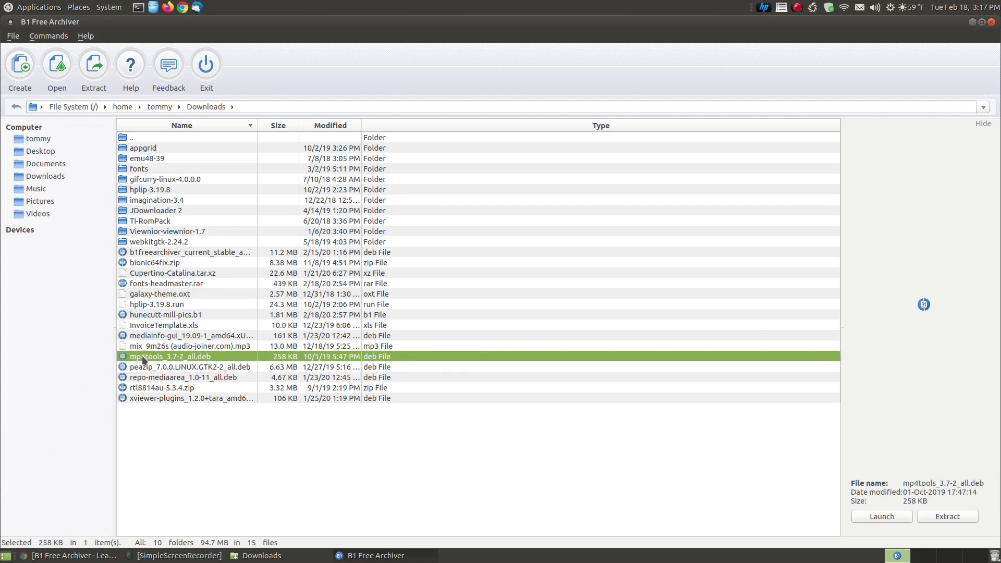
key("shift+Down")
key("shift+Down")
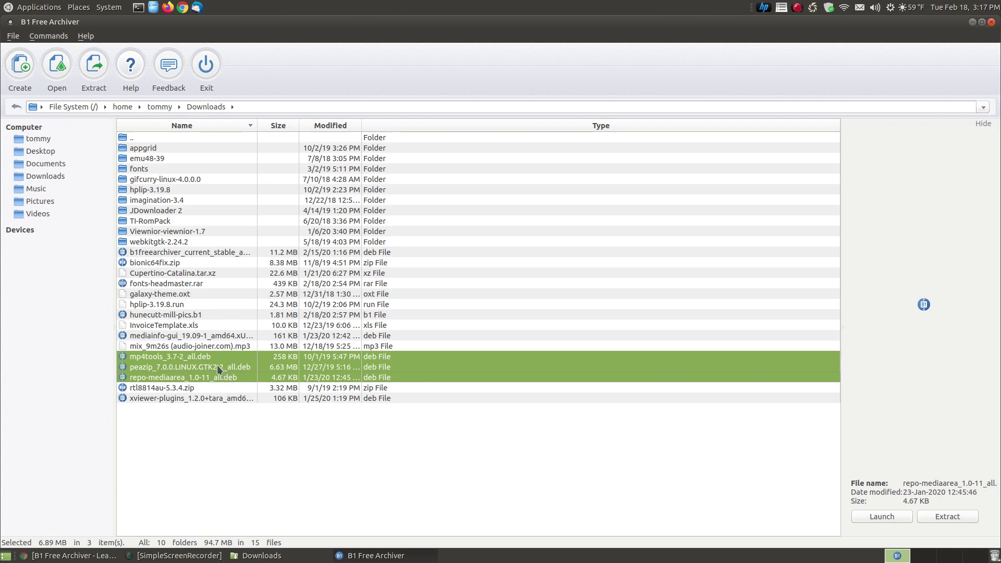
left_click(17, 69)
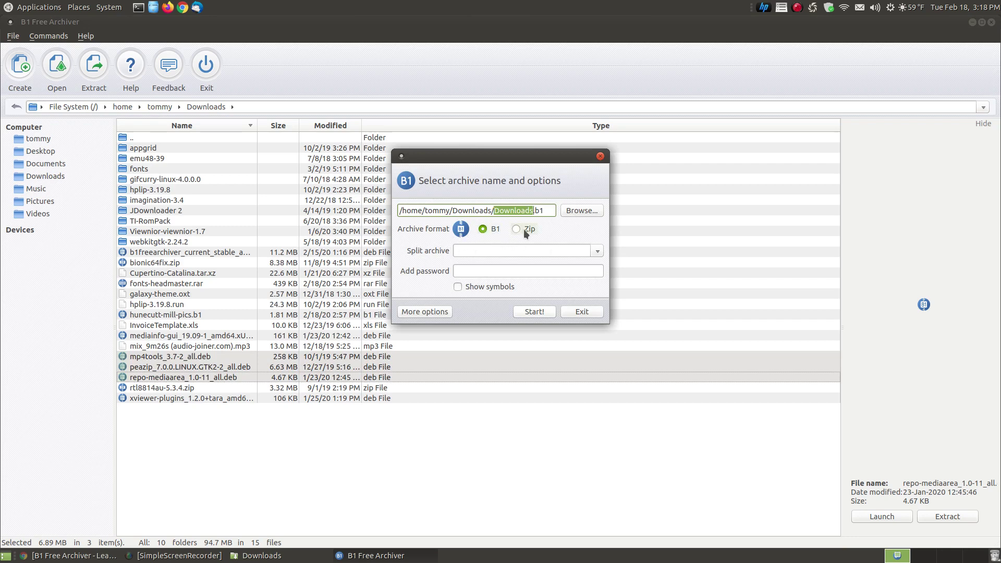
Step: Set the new archive to unsplit Zip format named test.zip in Downloads
left_click(595, 255)
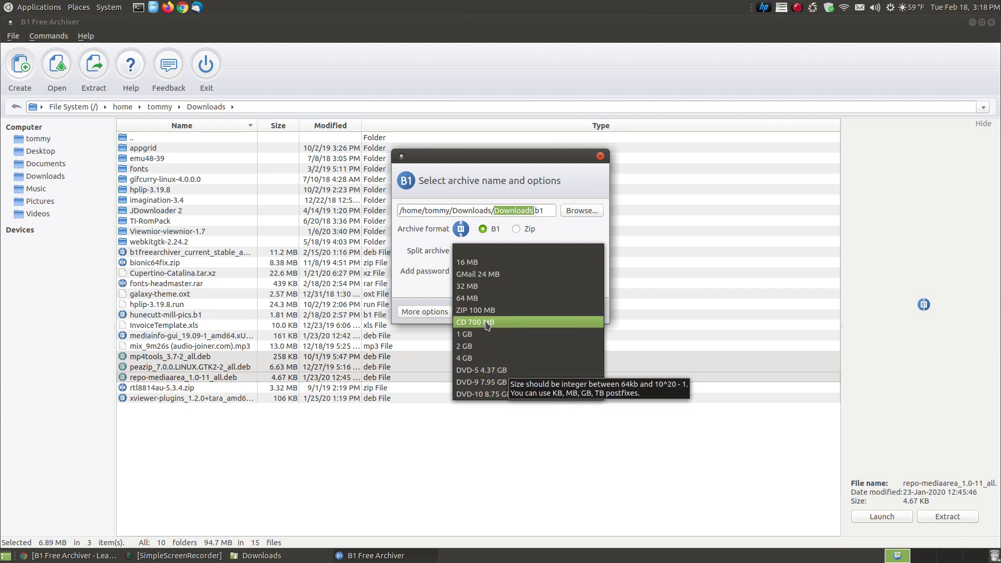
left_click(408, 256)
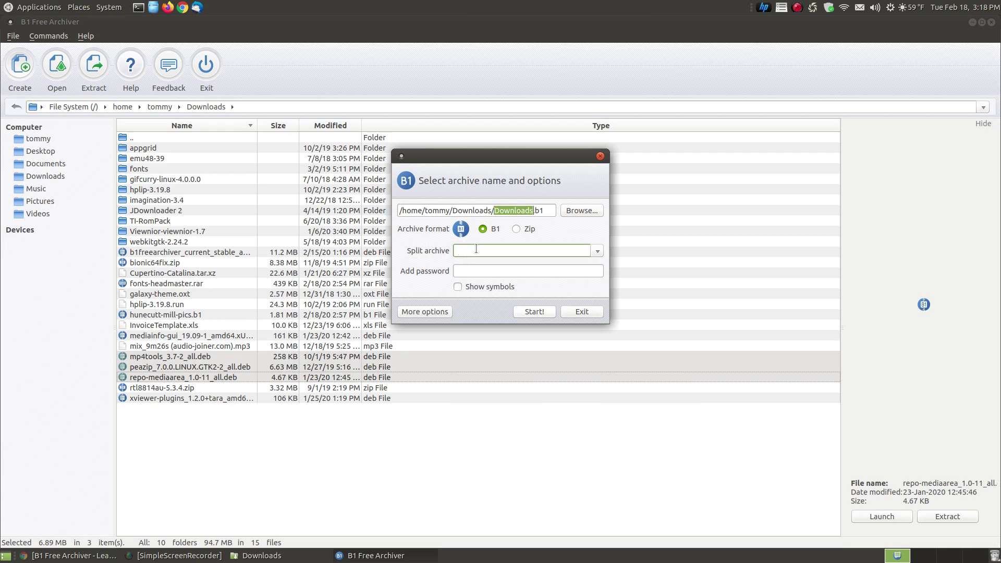
left_click(517, 229)
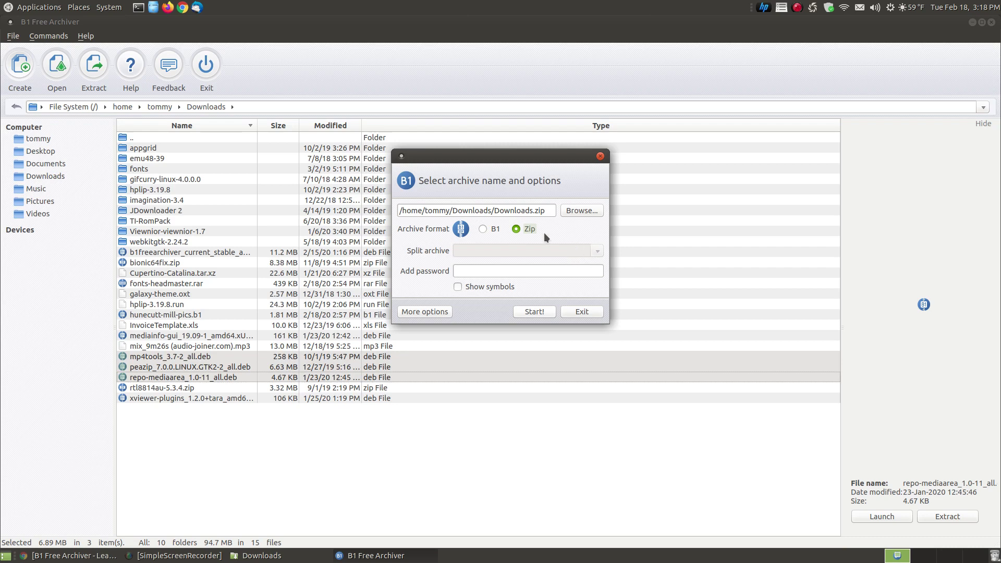
left_click(532, 211)
left_click_drag(533, 210, 494, 210)
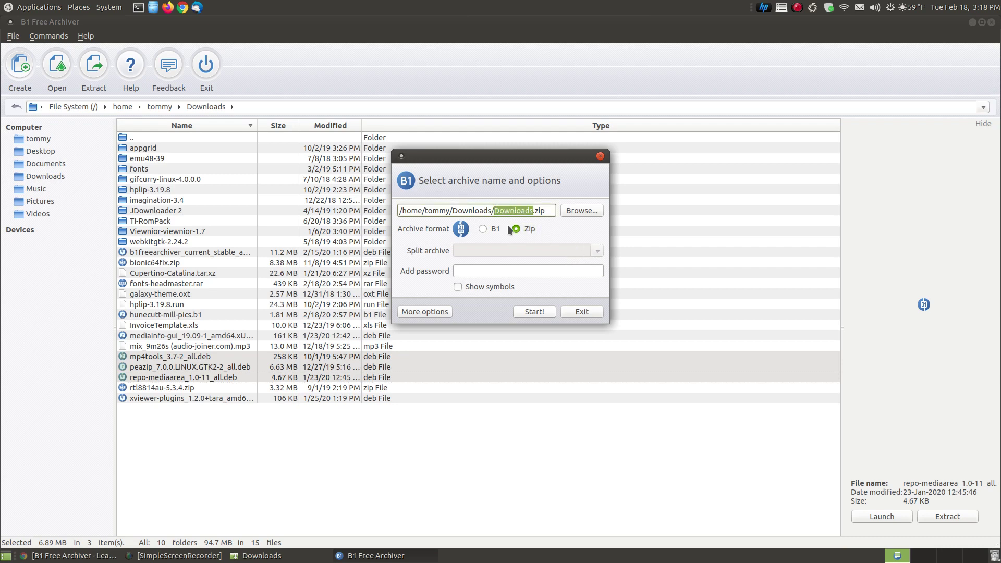
type("test")
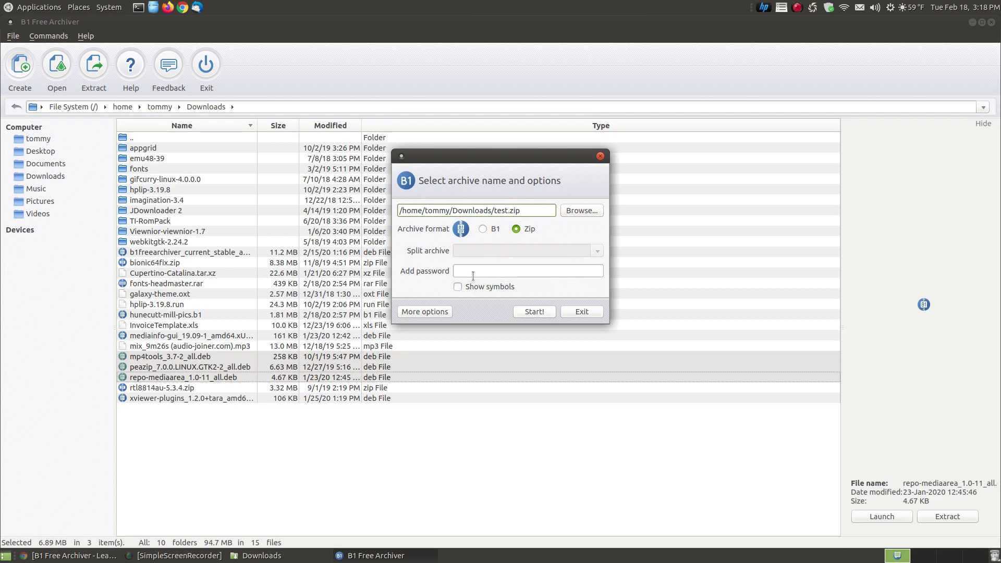
Step: Protect the archive with a password, shown as plain text, and start packing
left_click(458, 286)
left_click(466, 275)
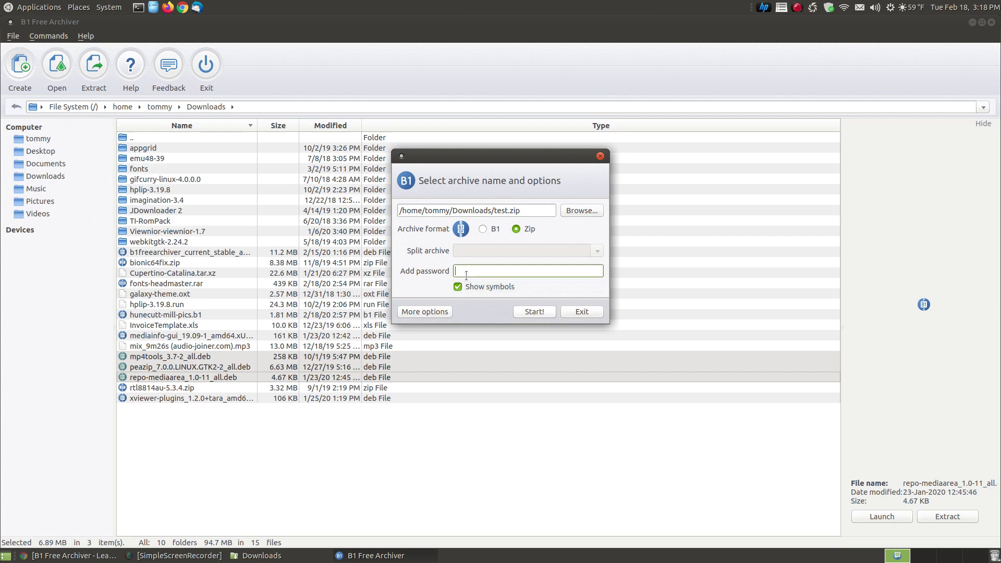
type("passw")
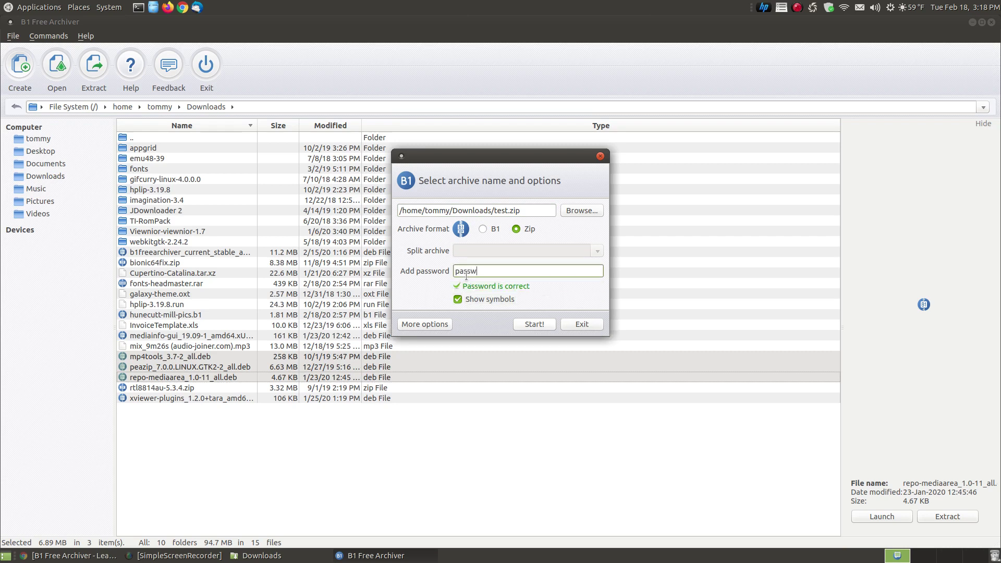
type("ord")
left_click(533, 323)
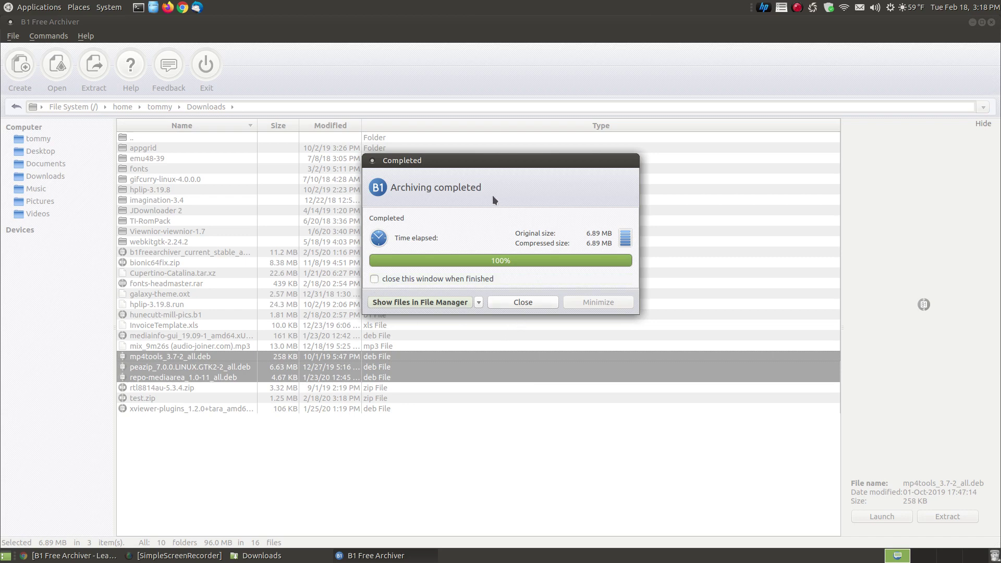
Step: Close B1 Free Archiver and extract test.zip here, entering an incorrect archive password
left_click(532, 302)
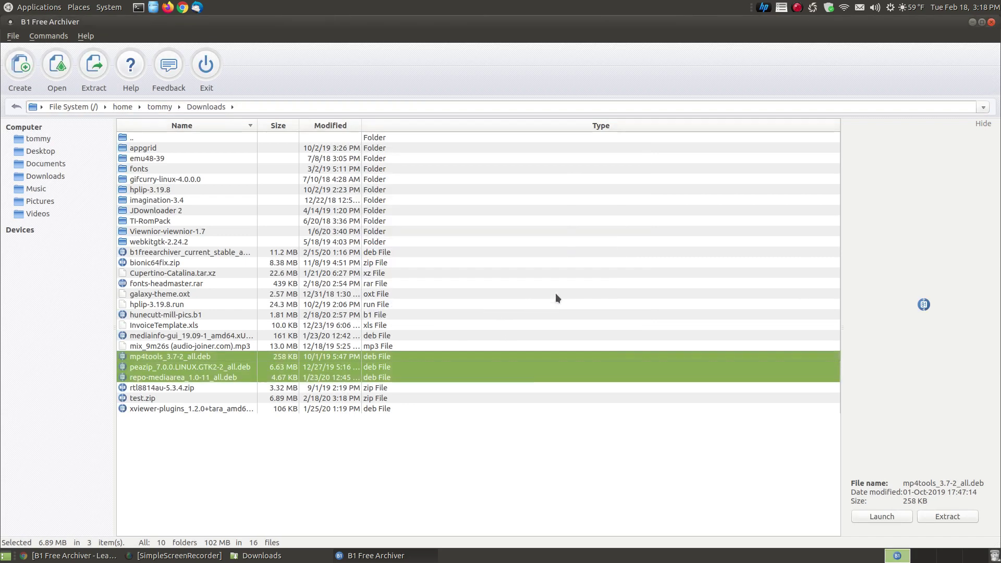
left_click(992, 22)
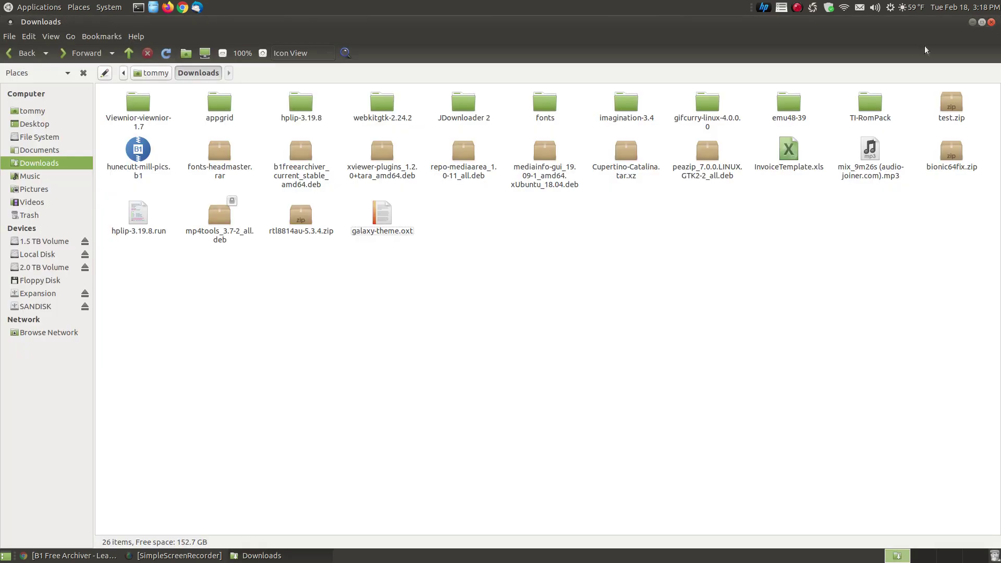
left_click(952, 104)
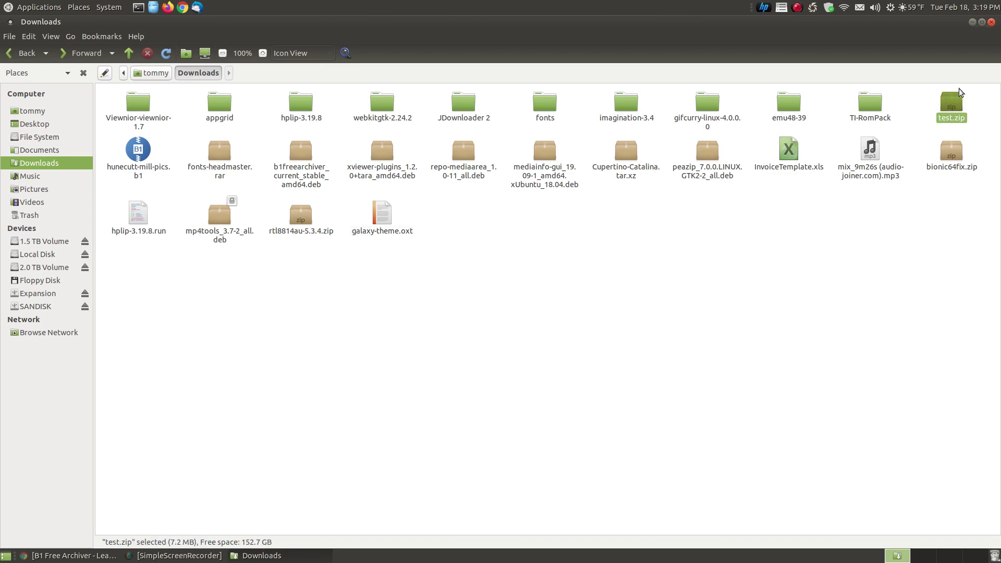
right_click(952, 104)
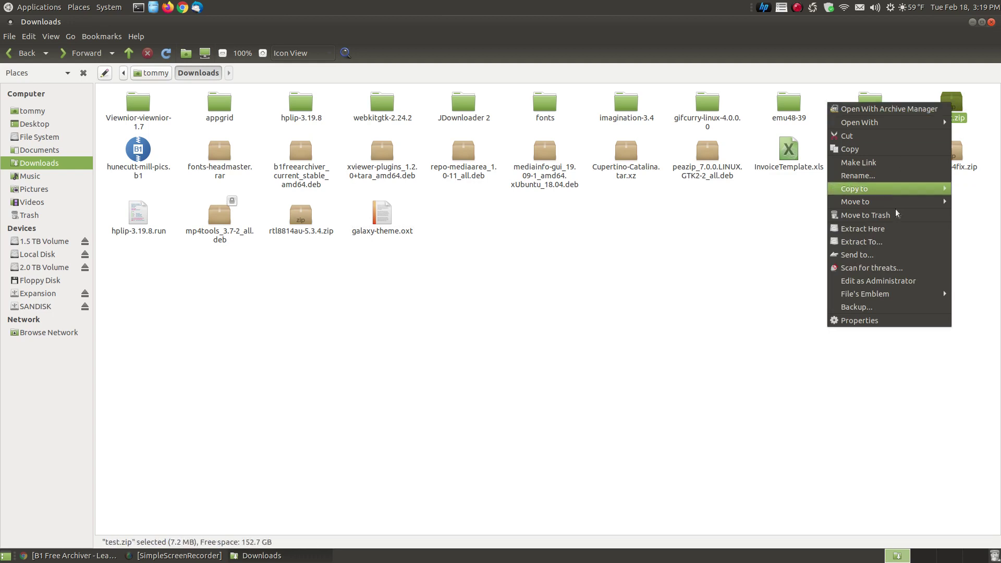
left_click(890, 229)
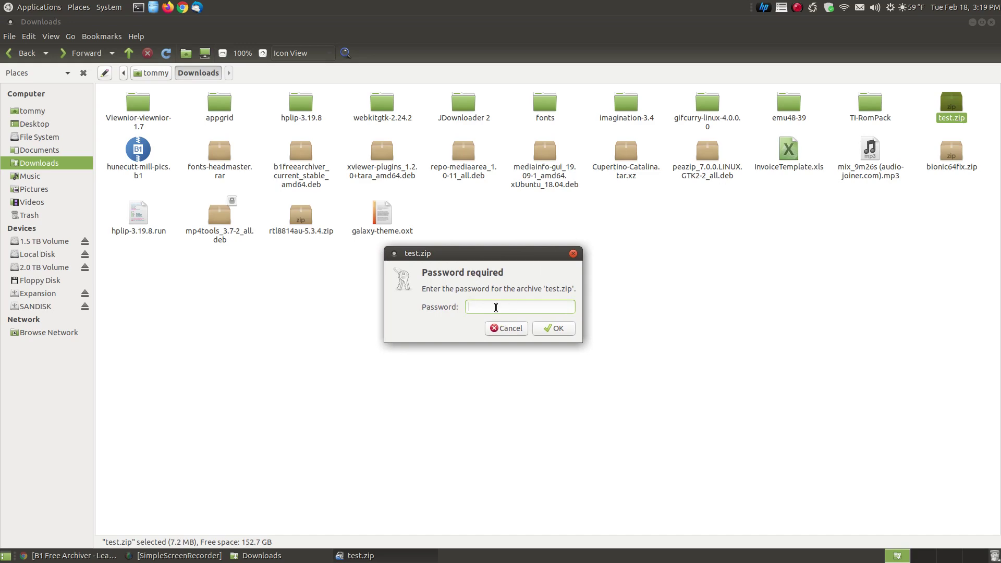
left_click(554, 333)
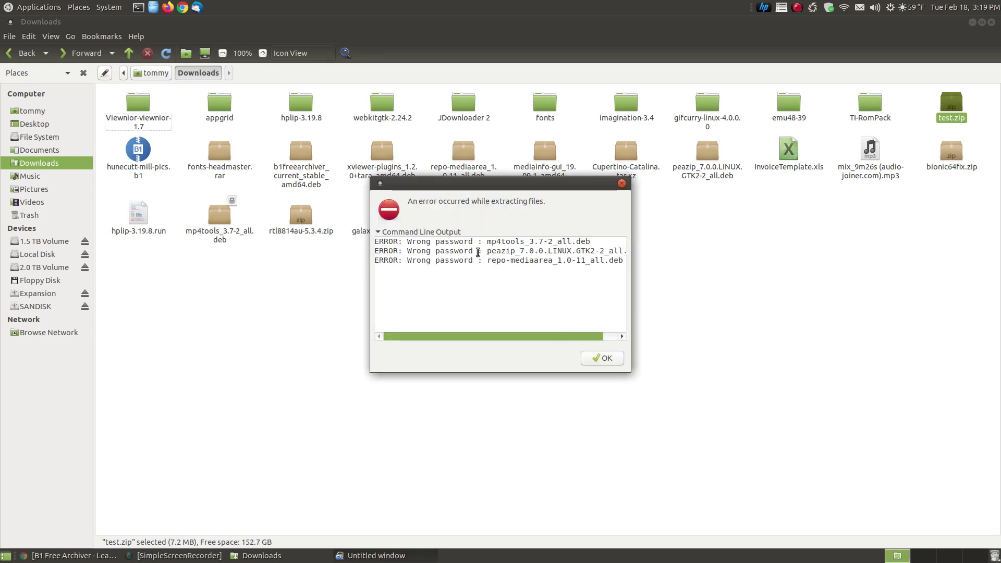
Step: After the wrong-password error, extract test.zip again using the correct archive password
left_click(594, 360)
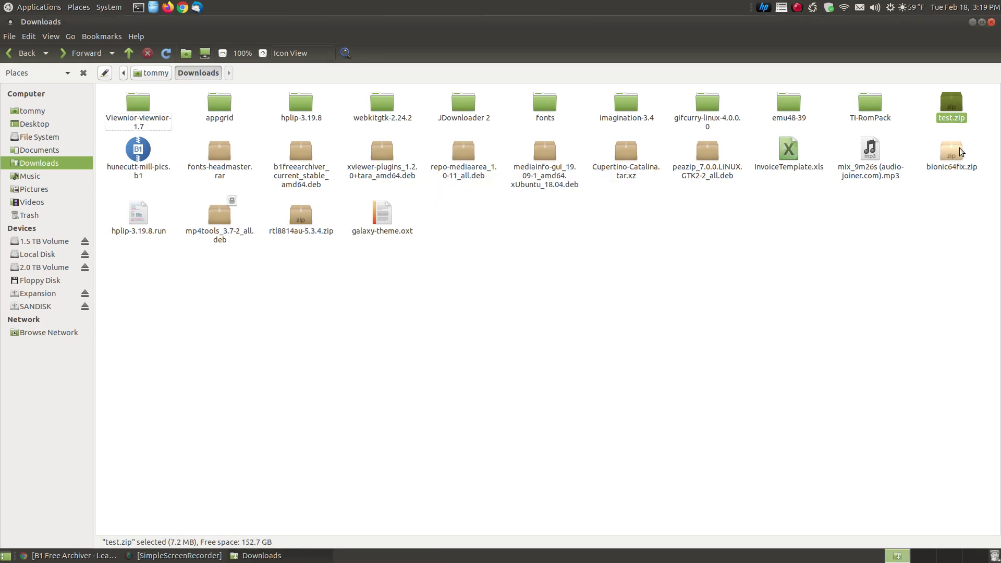
right_click(949, 112)
left_click(861, 235)
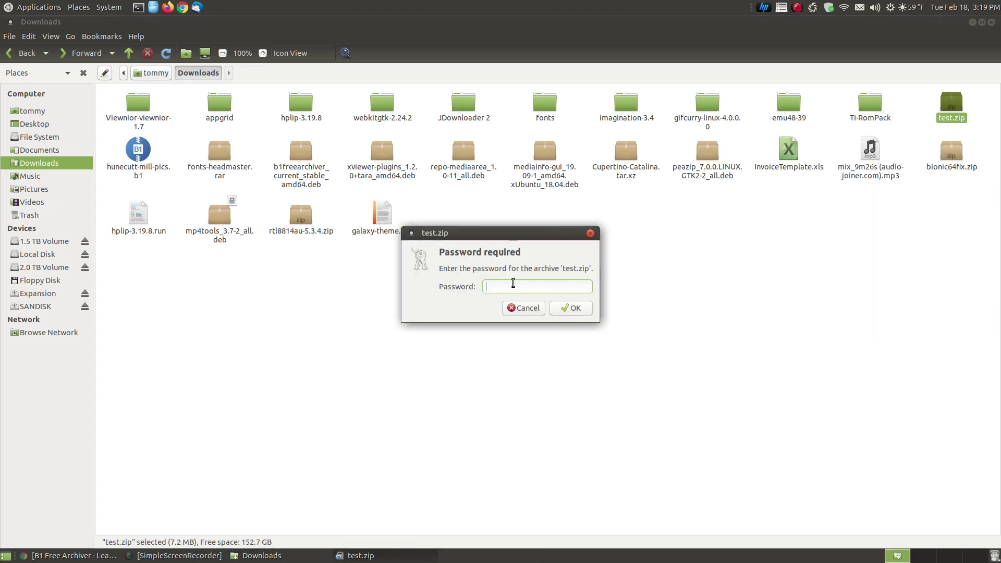
left_click(588, 308)
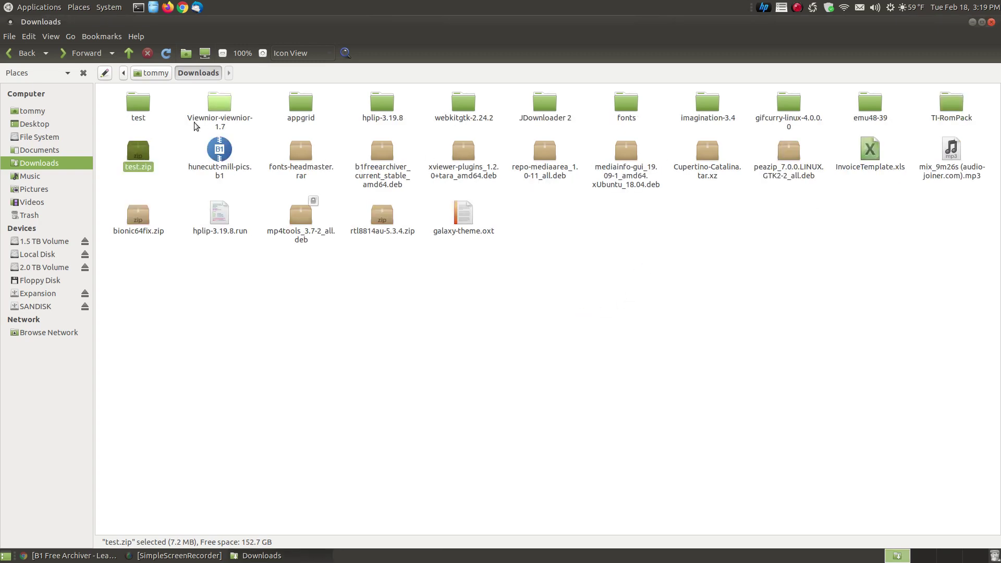
Step: Check the three .deb files inside test, then delete the test folder from Downloads
double_click(139, 103)
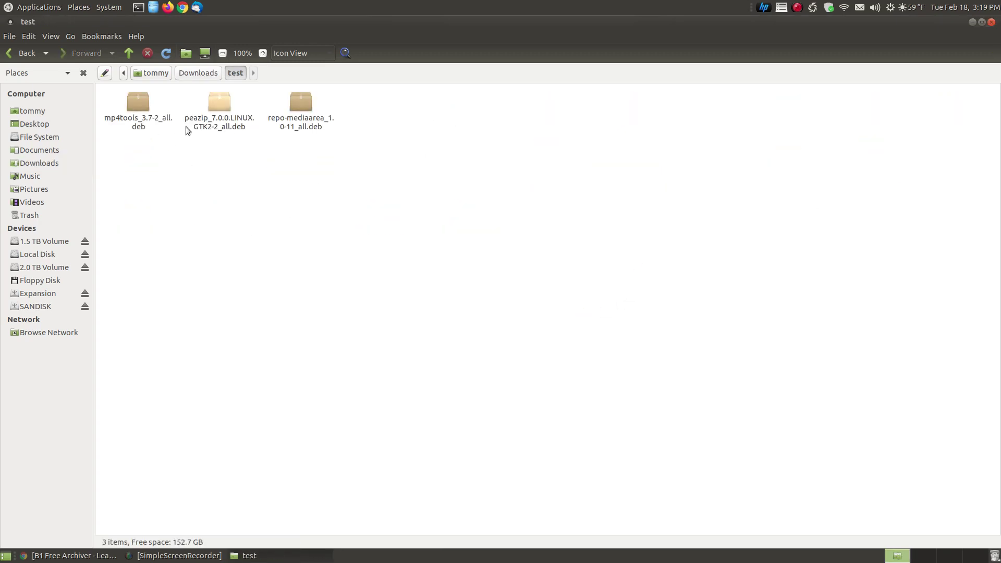
left_click(199, 73)
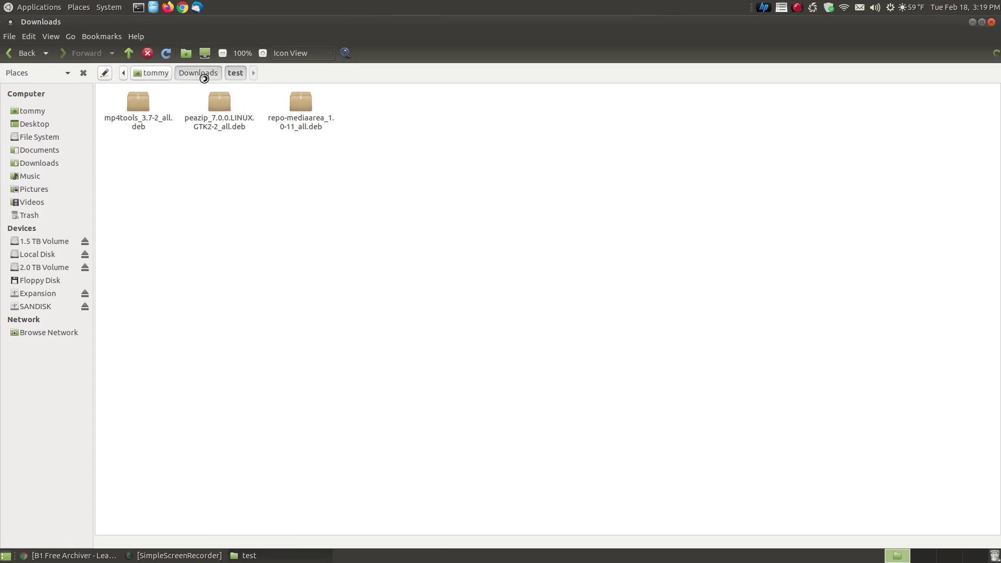
key("Delete")
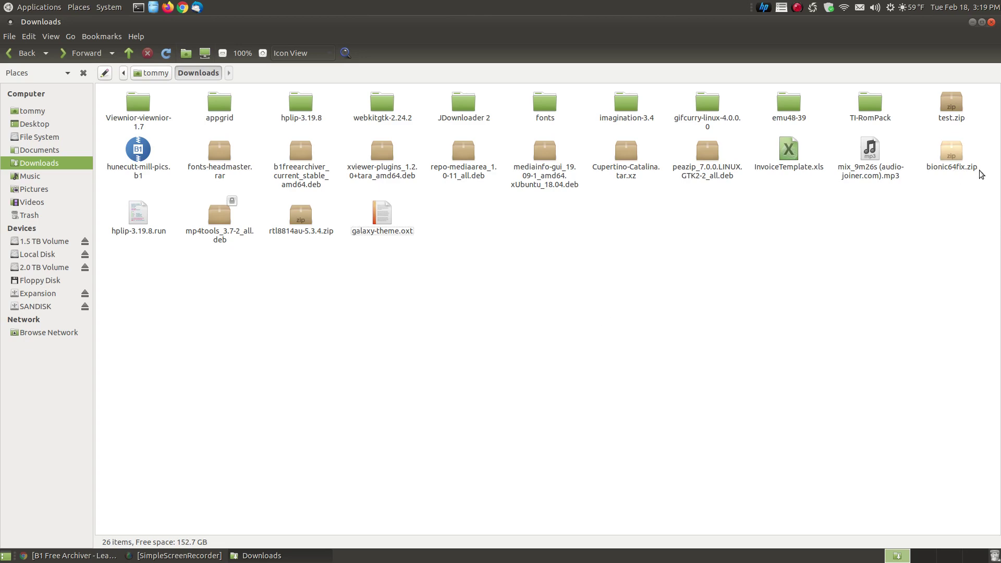
Step: Return to the Learn Ubuntu MATE B1 Free Archiver page in Chrome and scroll through its description
left_click(973, 22)
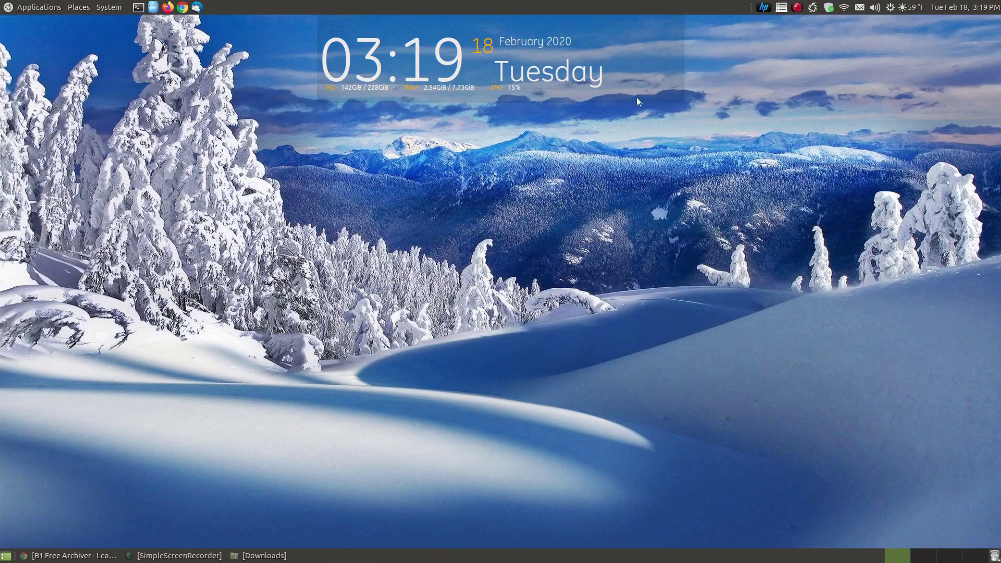
left_click(65, 556)
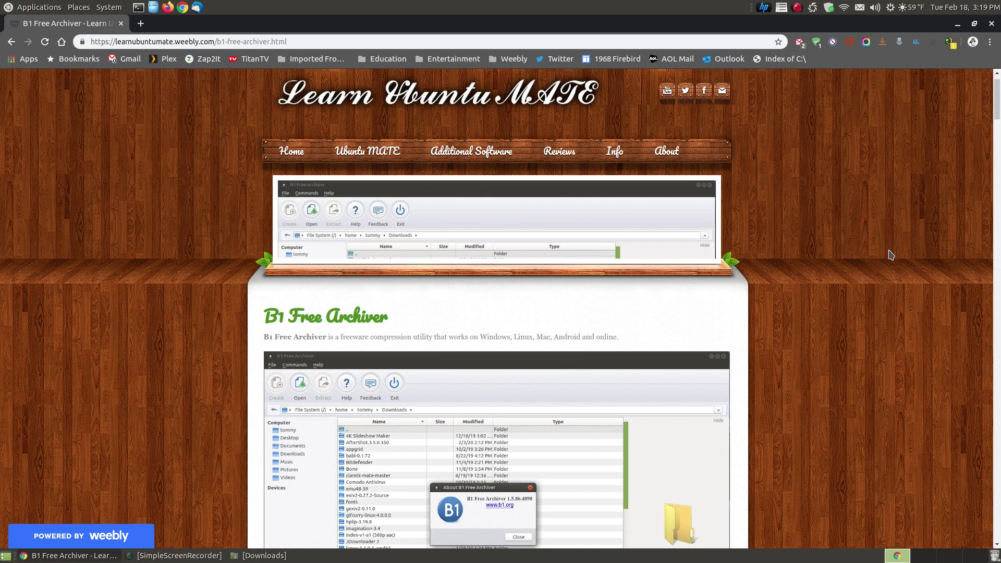
scroll(892, 255, "down", 2)
scroll(891, 255, "down", 2)
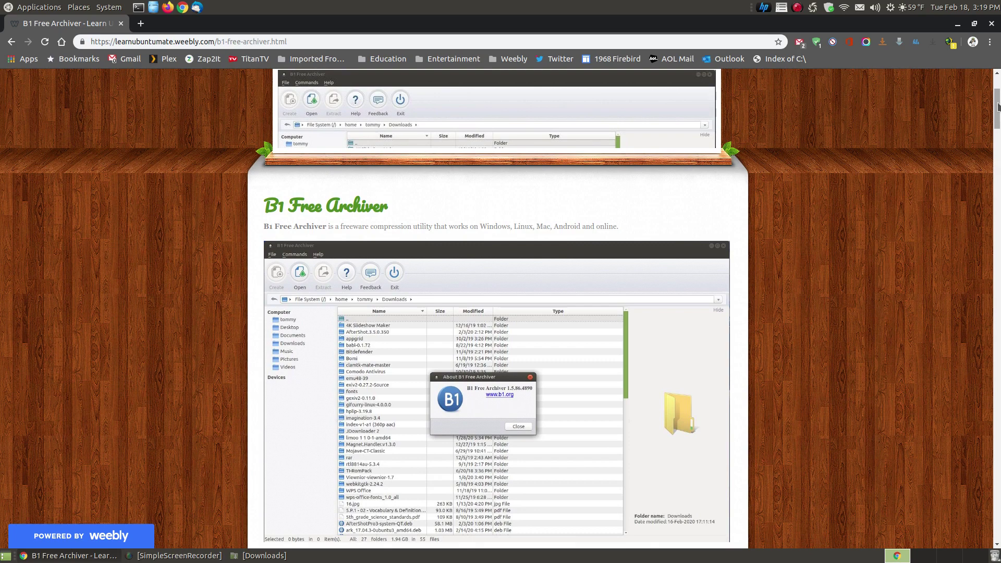
left_click_drag(997, 107, 997, 117)
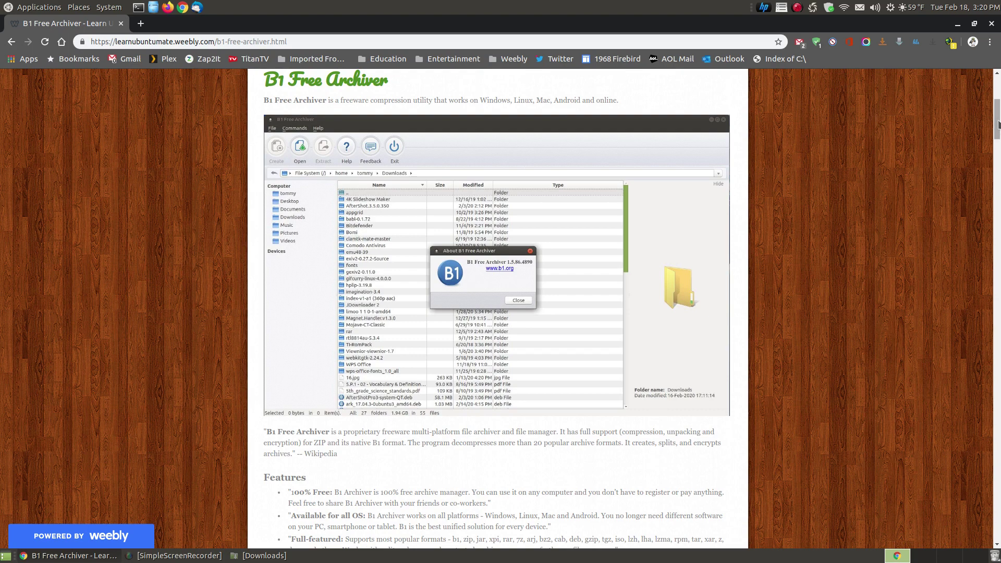
scroll(998, 121, "up", 2)
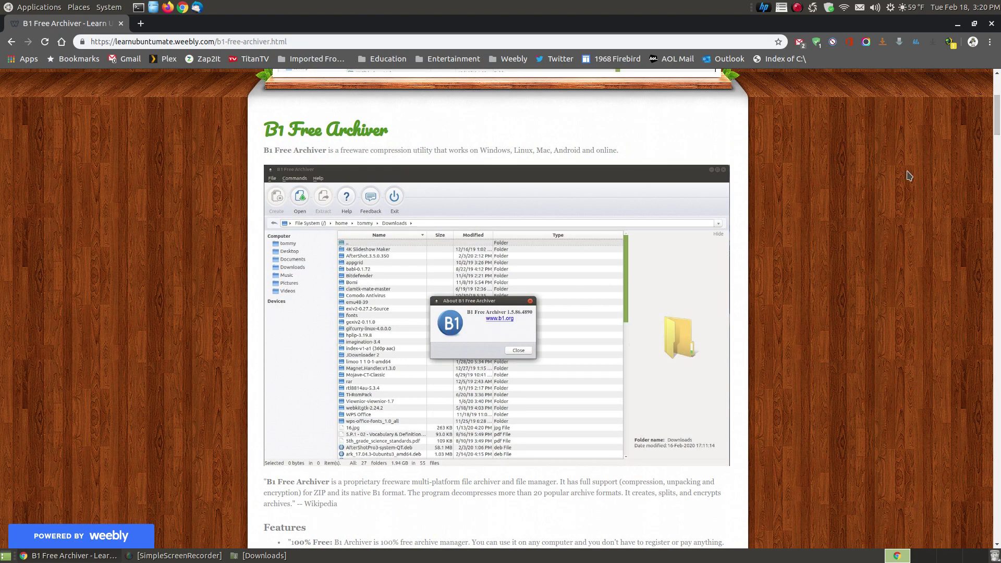